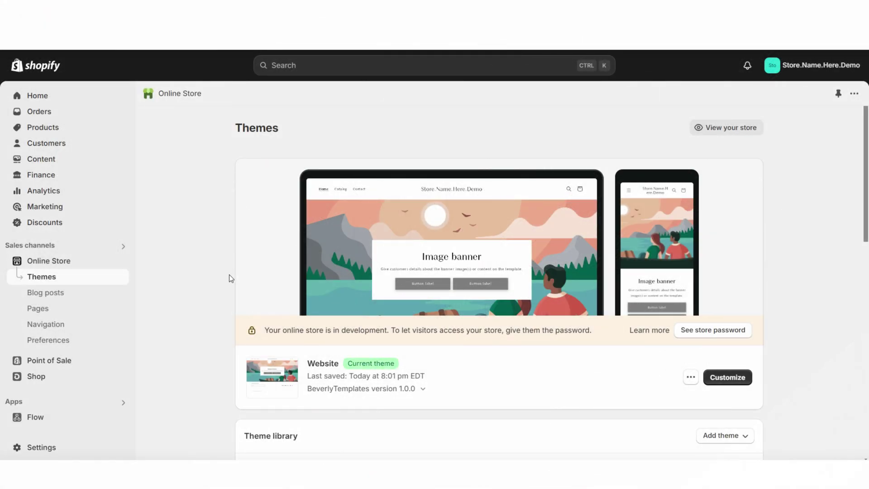
- Open the current Website theme from the Themes page in the theme editor
{"action": "scroll", "coordinate": [221, 276], "scroll_direction": "down", "scroll_amount": 3}
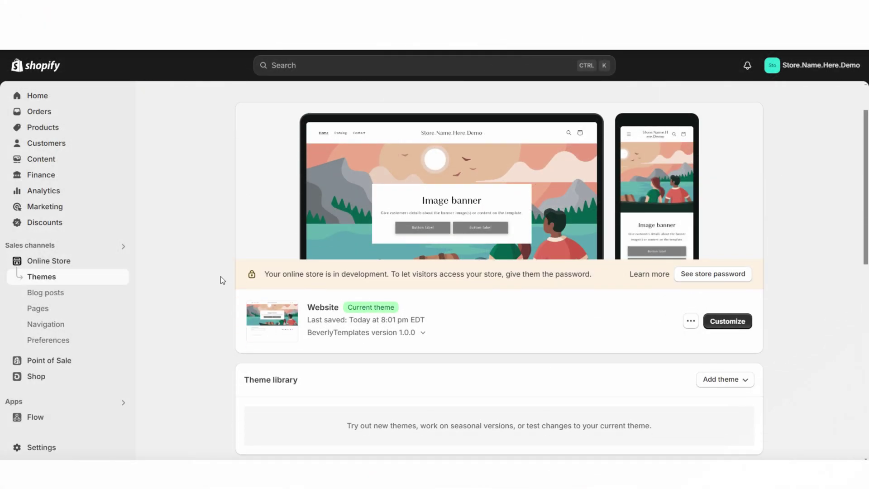
{"action": "scroll", "coordinate": [191, 246], "scroll_direction": "down", "scroll_amount": 1}
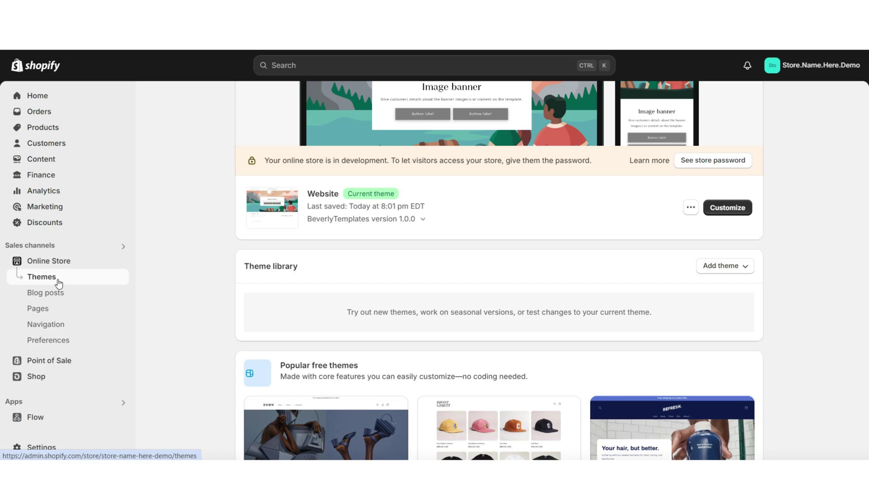
{"action": "scroll", "coordinate": [824, 214], "scroll_direction": "up", "scroll_amount": 1}
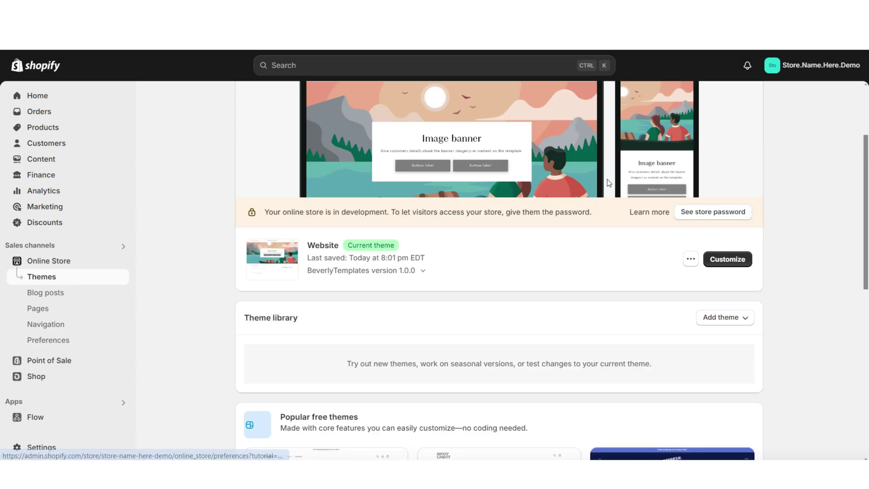
{"action": "scroll", "coordinate": [822, 254], "scroll_direction": "down", "scroll_amount": 2}
{"action": "scroll", "coordinate": [821, 254], "scroll_direction": "down", "scroll_amount": 2}
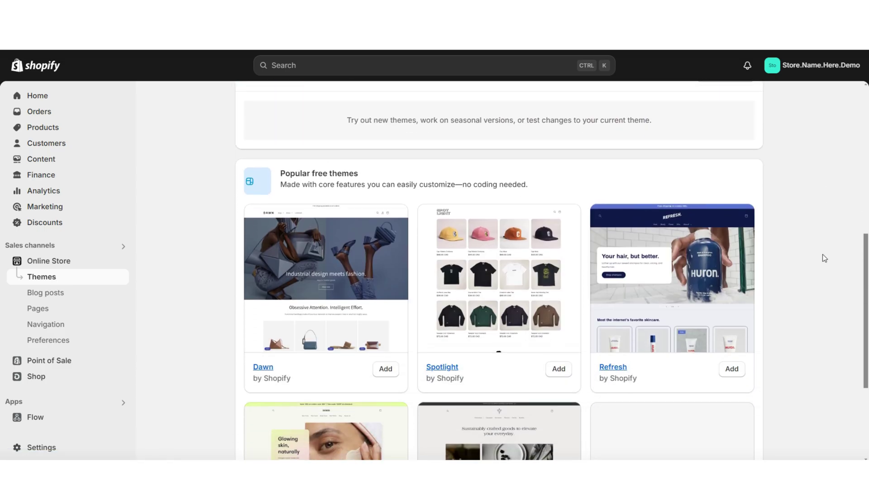
{"action": "scroll", "coordinate": [822, 256], "scroll_direction": "down", "scroll_amount": 1}
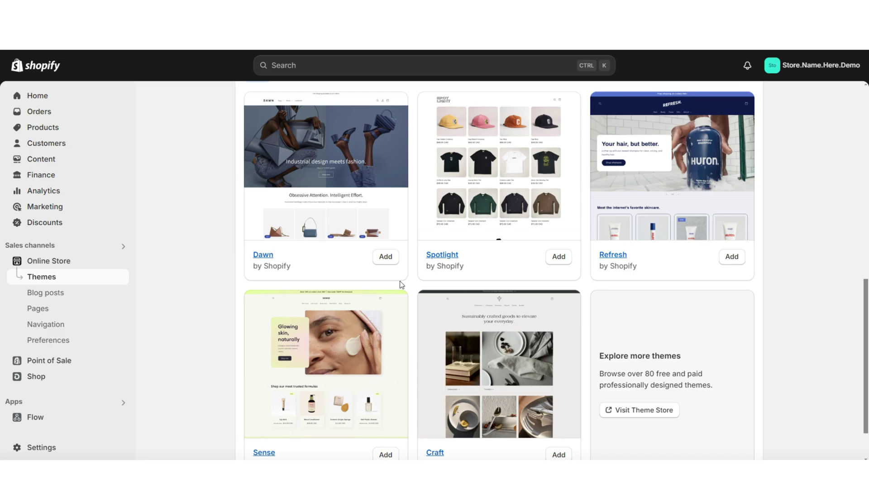
{"action": "scroll", "coordinate": [400, 284], "scroll_direction": "up", "scroll_amount": 6}
{"action": "left_click", "coordinate": [726, 356]}
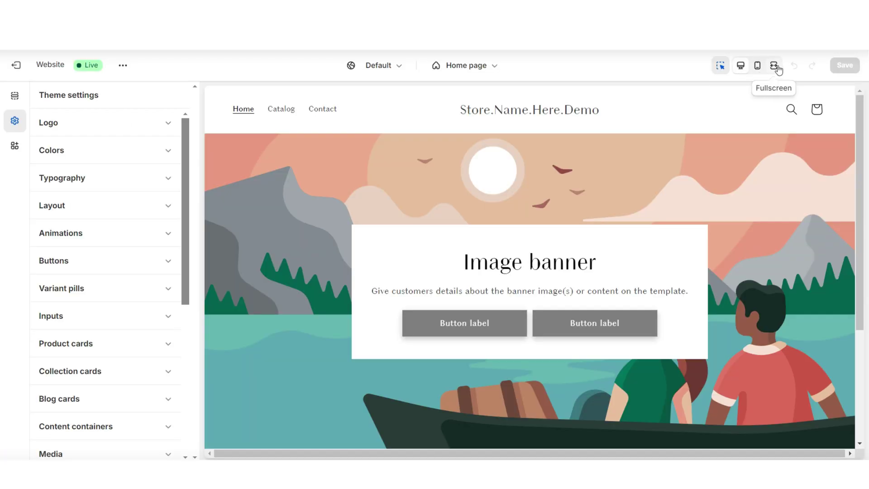
- Check the homepage in full-width, mobile and desktop previews, then select the header
{"action": "left_click", "coordinate": [774, 65]}
{"action": "scroll", "coordinate": [858, 152], "scroll_direction": "down", "scroll_amount": 5}
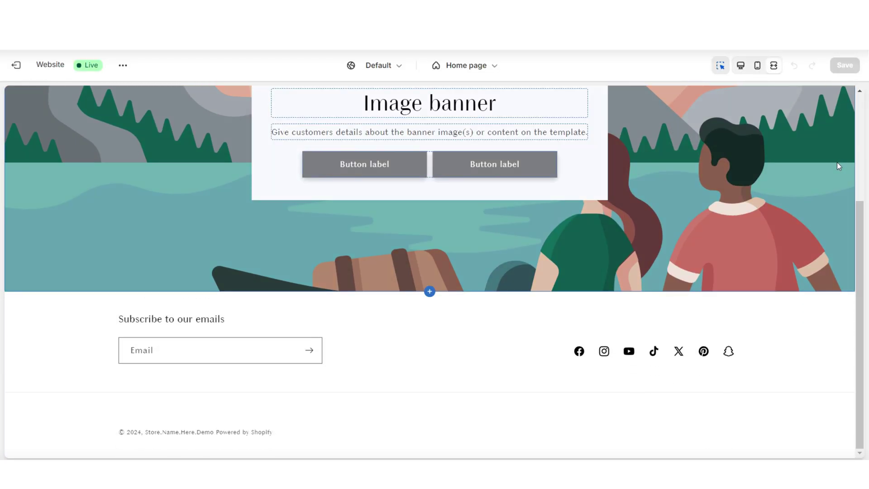
{"action": "left_click", "coordinate": [757, 65]}
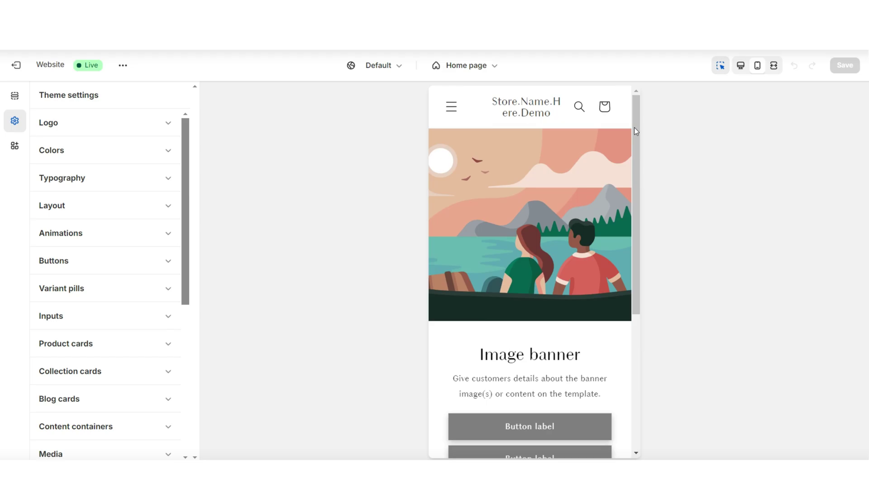
{"action": "scroll", "coordinate": [634, 131], "scroll_direction": "down", "scroll_amount": 8}
{"action": "left_click", "coordinate": [764, 67]}
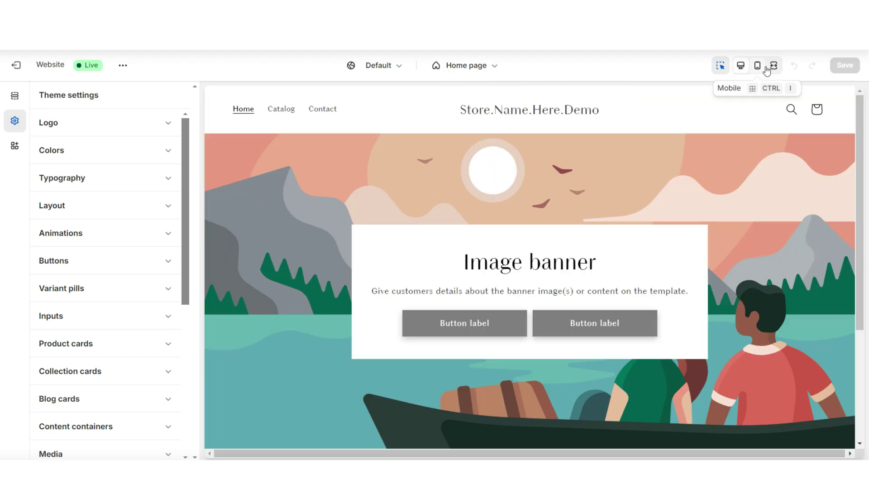
{"action": "left_click", "coordinate": [774, 67]}
{"action": "mouse_move", "coordinate": [863, 131]}
{"action": "left_mouse_down"}
{"action": "mouse_move", "coordinate": [850, 224]}
{"action": "mouse_move", "coordinate": [857, 135]}
{"action": "left_mouse_up"}
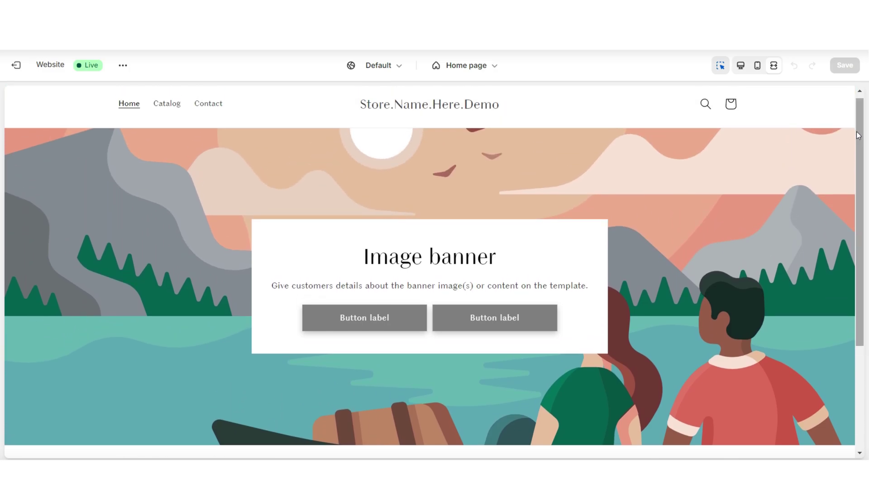
{"action": "left_click", "coordinate": [758, 67]}
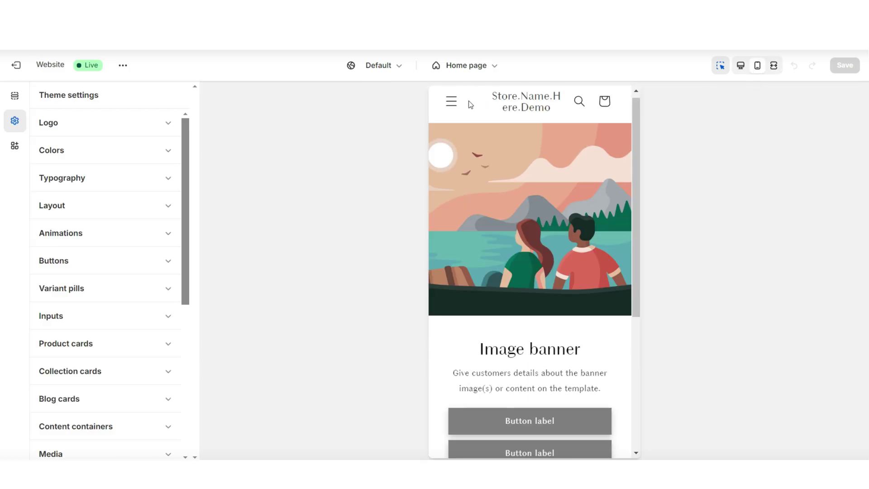
{"action": "left_click", "coordinate": [452, 102]}
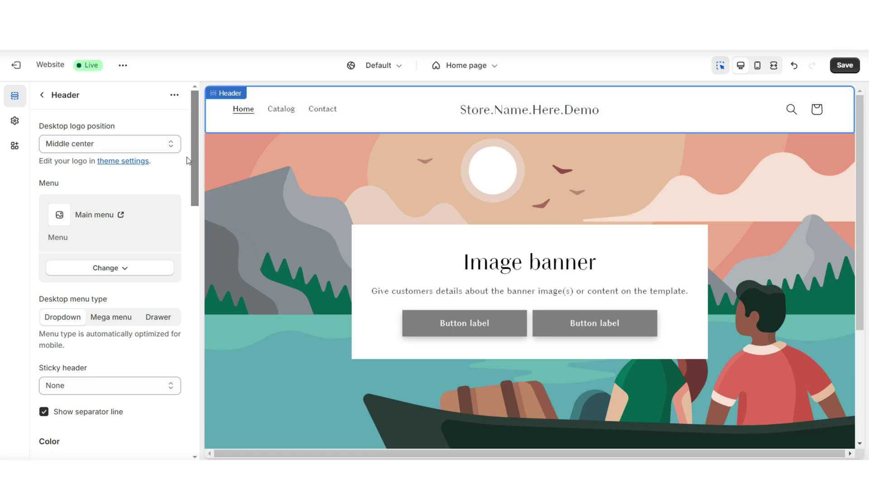
- Set the header's desktop logo position to Middle left
{"action": "scroll", "coordinate": [188, 161], "scroll_direction": "down", "scroll_amount": 5}
{"action": "scroll", "coordinate": [184, 161], "scroll_direction": "up", "scroll_amount": 5}
{"action": "left_click", "coordinate": [76, 147]}
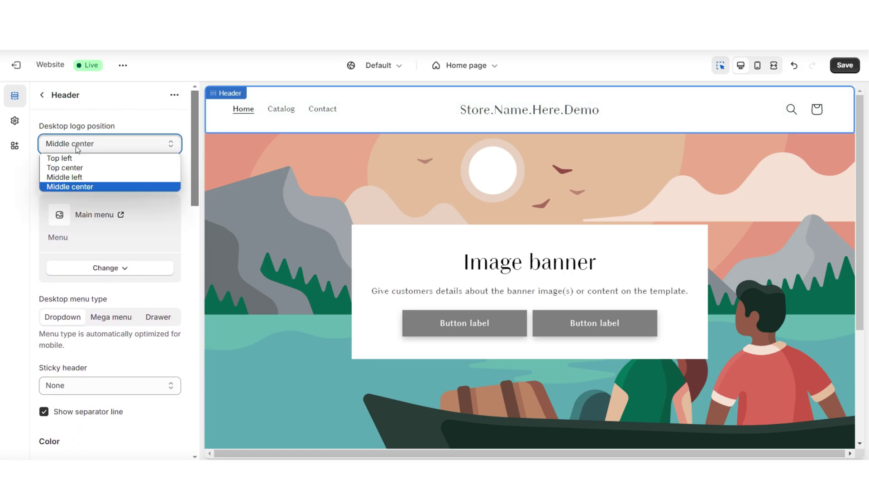
{"action": "key", "text": "Escape"}
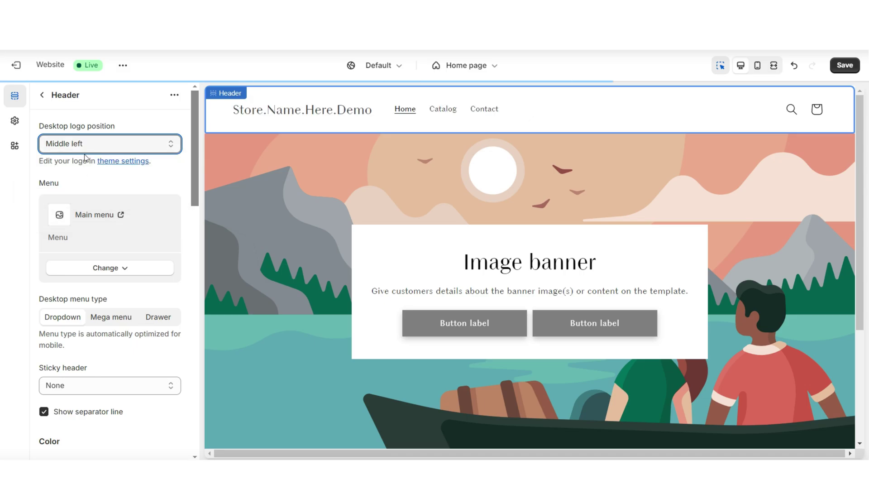
- Set Sticky header to Always so the header stays pinned
{"action": "scroll", "coordinate": [65, 146], "scroll_direction": "down", "scroll_amount": 5}
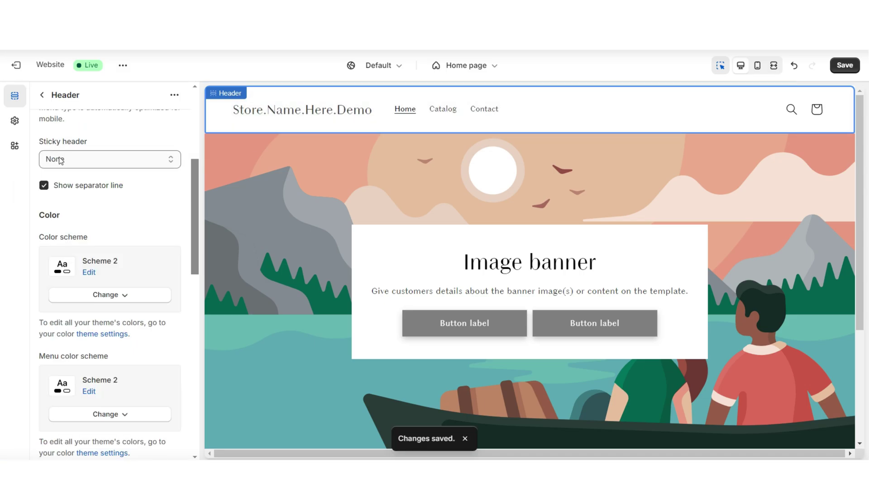
{"action": "left_click", "coordinate": [64, 160]}
{"action": "left_click", "coordinate": [59, 192]}
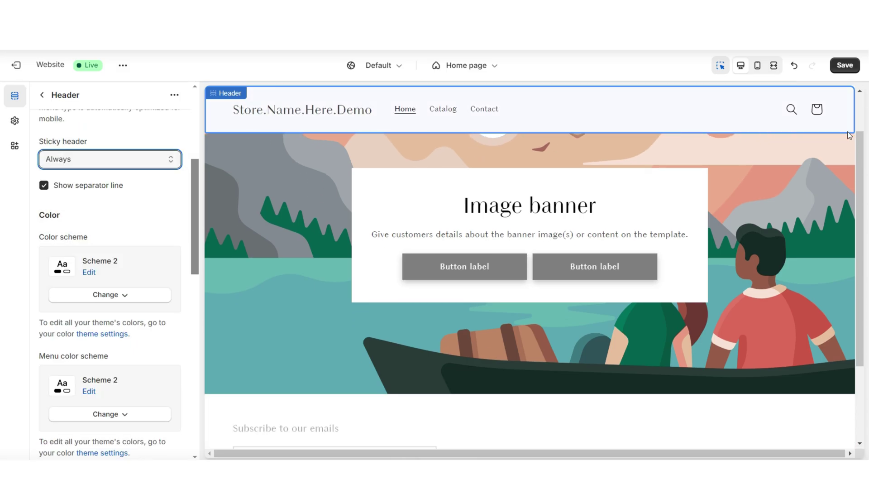
{"action": "scroll", "coordinate": [724, 131], "scroll_direction": "down", "scroll_amount": 2}
{"action": "scroll", "coordinate": [631, 119], "scroll_direction": "up", "scroll_amount": 2}
{"action": "scroll", "coordinate": [631, 119], "scroll_direction": "down", "scroll_amount": 3}
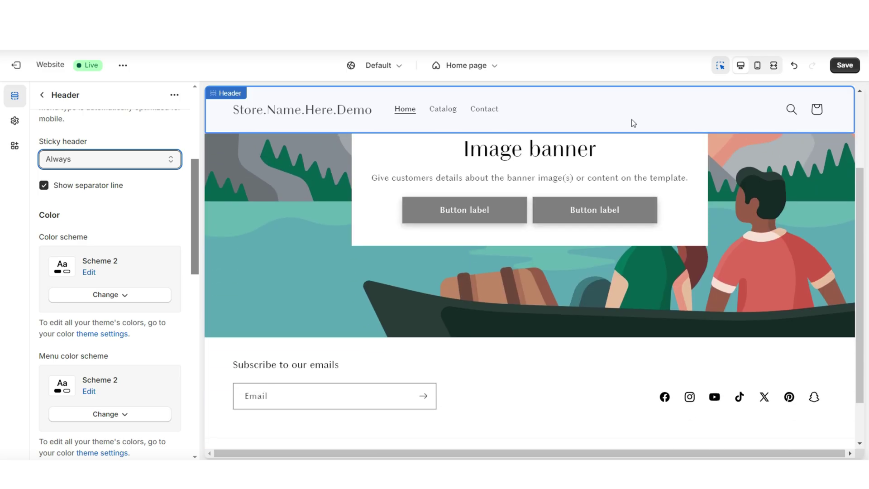
{"action": "scroll", "coordinate": [602, 134], "scroll_direction": "up", "scroll_amount": 4}
- In Theme settings > Logo, add the Confidence logo at 300 px desktop width
{"action": "left_click", "coordinate": [41, 94]}
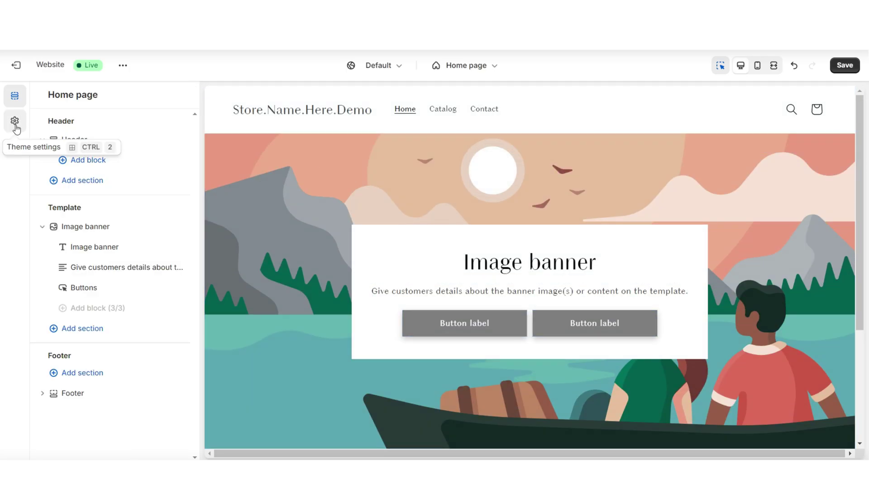
{"action": "left_click", "coordinate": [15, 122]}
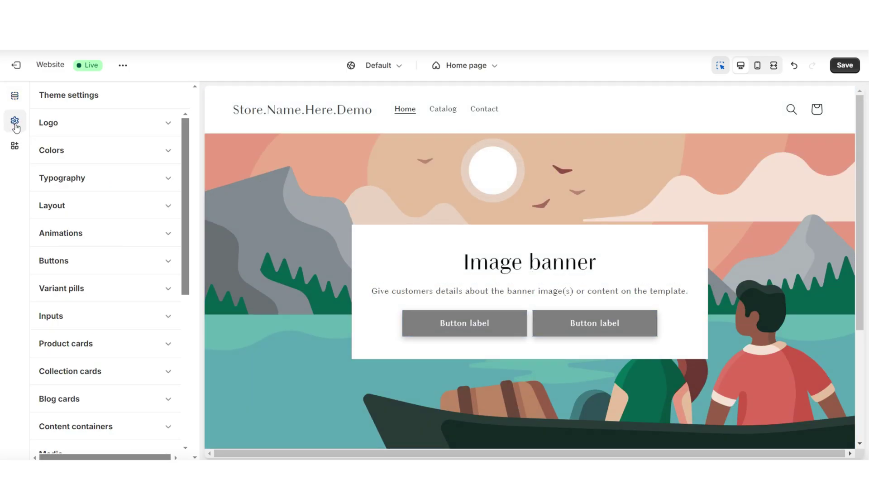
{"action": "left_click", "coordinate": [73, 125]}
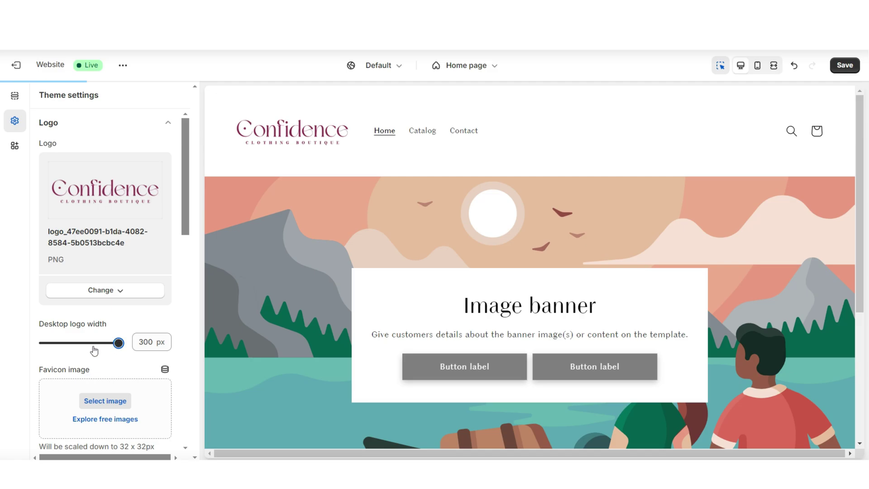
{"action": "left_click", "coordinate": [72, 123]}
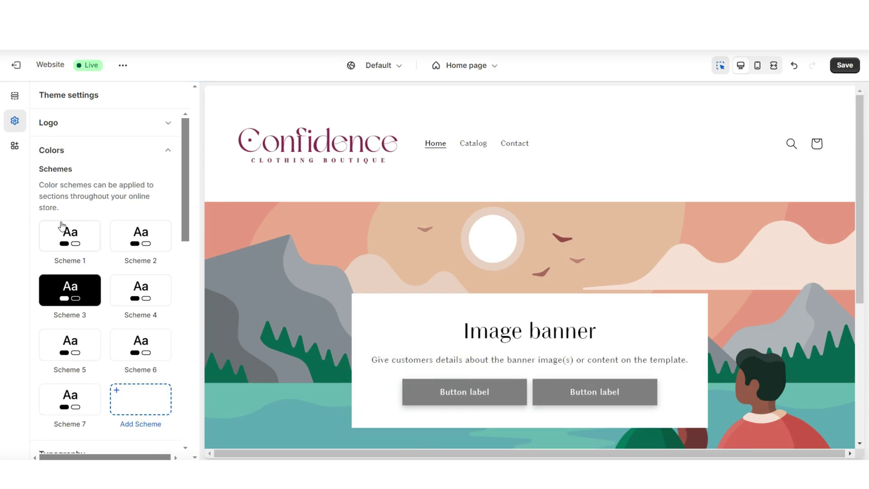
- Give Scheme 1 a light pink background, #882A4F text and a matching outline button colour
{"action": "left_click", "coordinate": [62, 225]}
{"action": "left_click", "coordinate": [50, 211]}
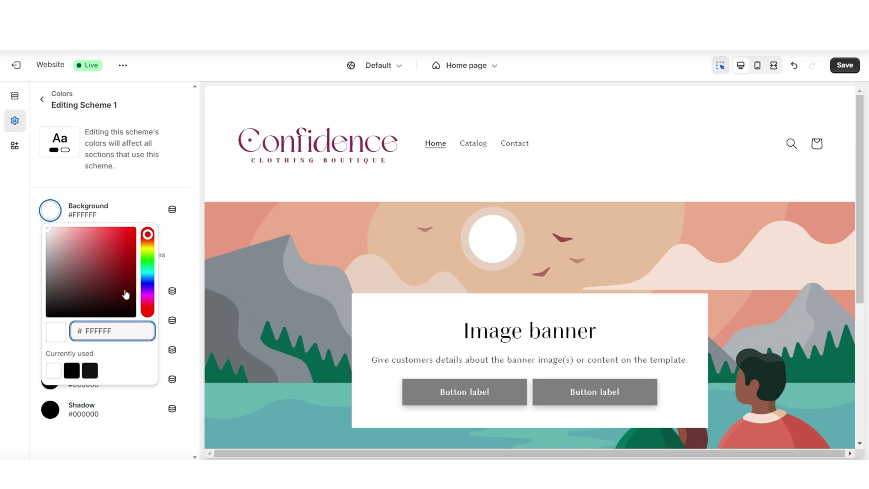
{"action": "left_click", "coordinate": [52, 231]}
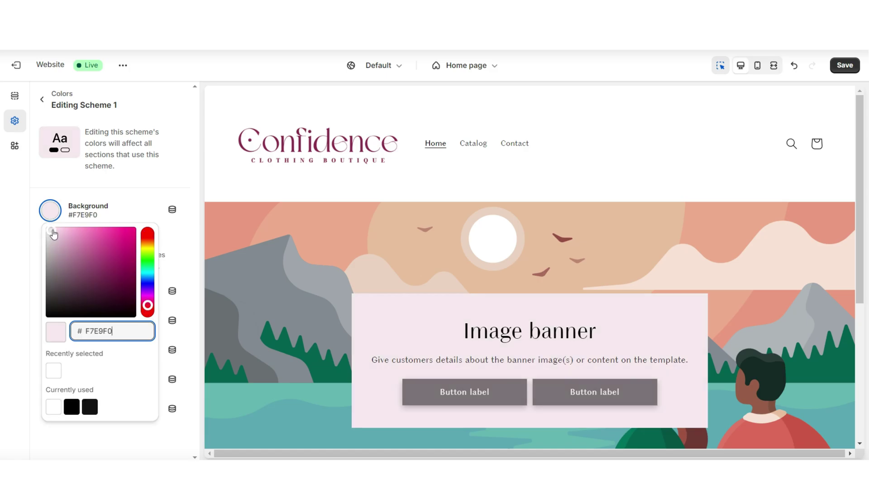
{"action": "left_click", "coordinate": [50, 291]}
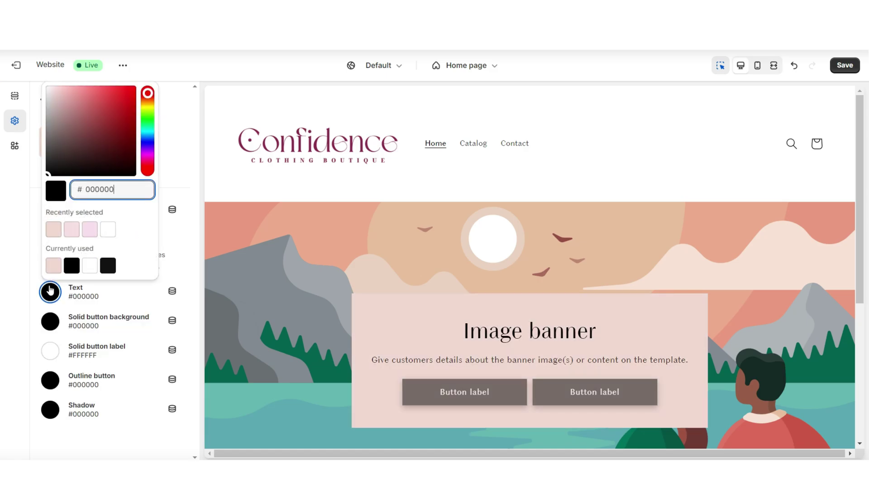
{"action": "left_click_drag", "start_coordinate": [98, 119], "coordinate": [97, 124]}
{"action": "left_click", "coordinate": [36, 327]}
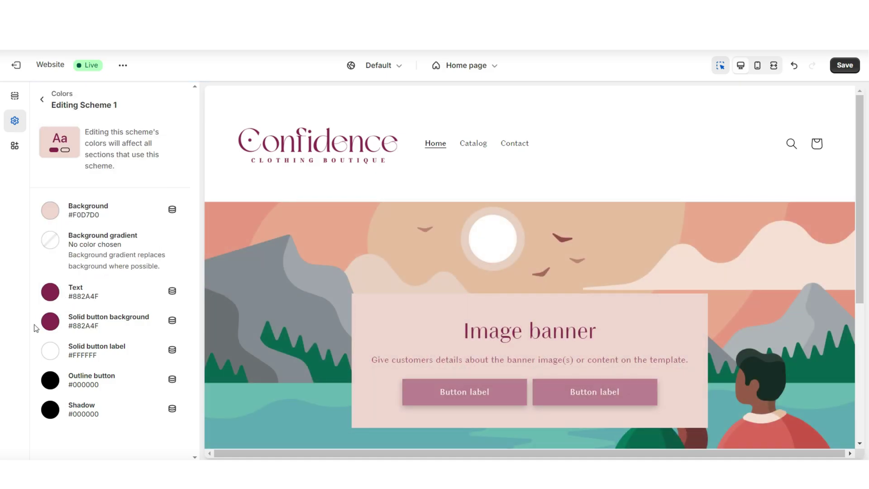
{"action": "left_click", "coordinate": [54, 371]}
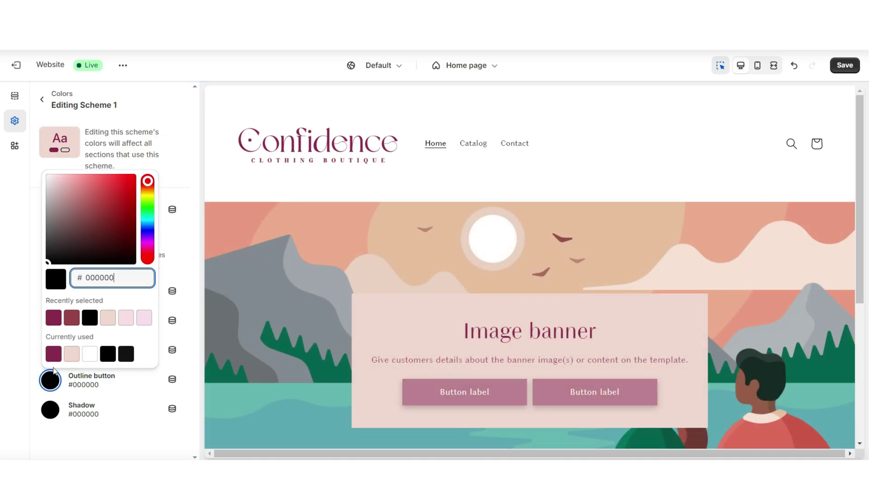
{"action": "left_click", "coordinate": [13, 333]}
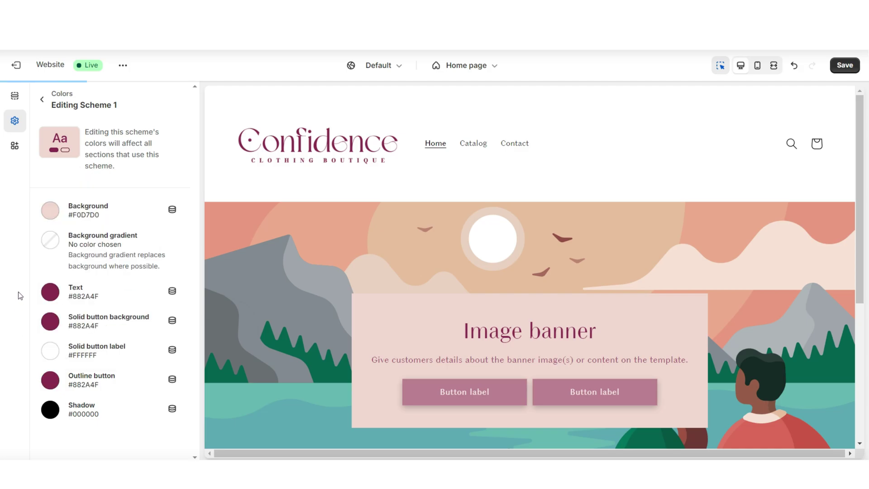
- Apply colour Scheme 1 to the store header
{"action": "left_click", "coordinate": [386, 109]}
{"action": "left_click", "coordinate": [123, 182]}
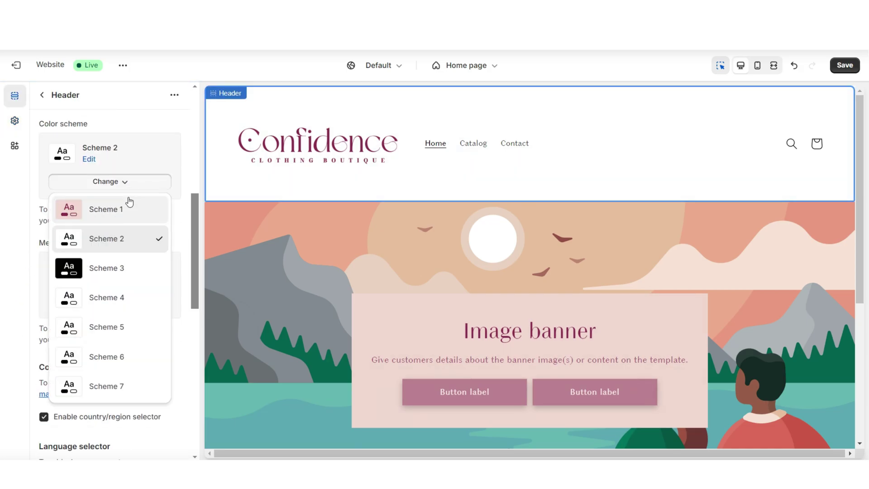
{"action": "left_click", "coordinate": [127, 210]}
{"action": "scroll", "coordinate": [275, 176], "scroll_direction": "down", "scroll_amount": 1}
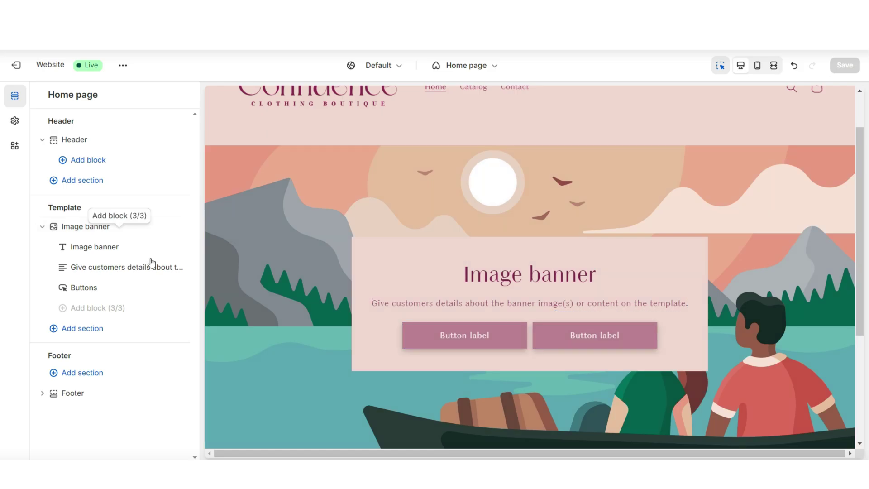
{"action": "scroll", "coordinate": [528, 293], "scroll_direction": "down", "scroll_amount": 4}
- Add an Image with text section to the home page
{"action": "left_click", "coordinate": [528, 282]}
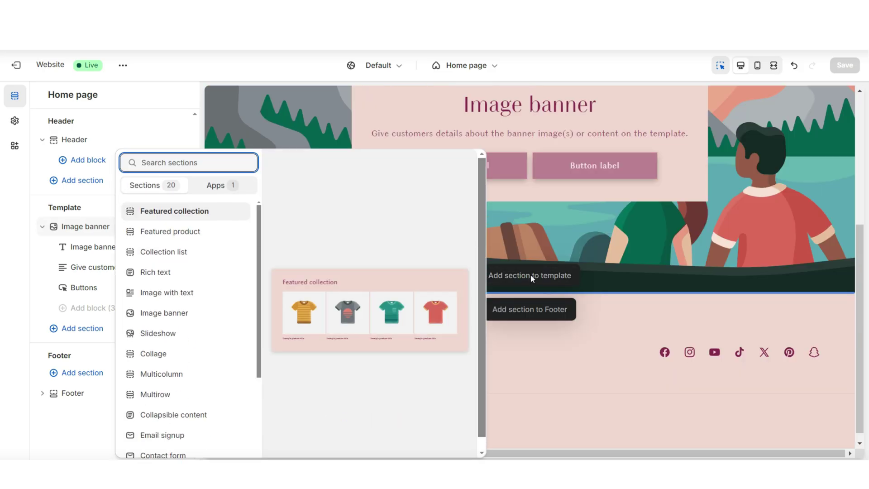
{"action": "left_click", "coordinate": [177, 294]}
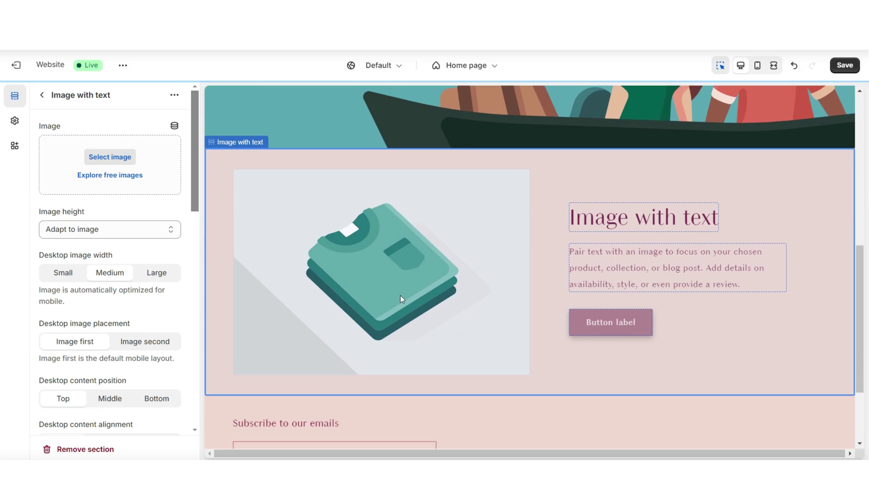
{"action": "left_click_drag", "start_coordinate": [860, 374], "coordinate": [861, 304]}
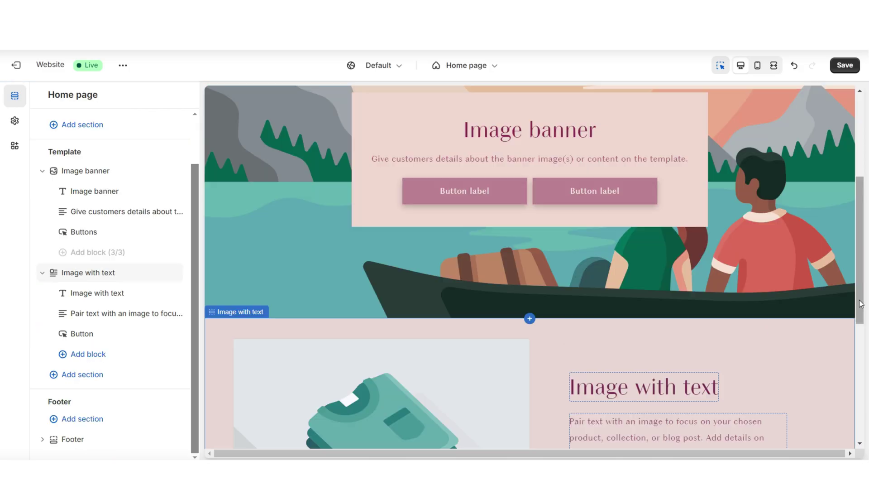
{"action": "scroll", "coordinate": [861, 303], "scroll_direction": "down", "scroll_amount": 3}
{"action": "scroll", "coordinate": [509, 289], "scroll_direction": "down", "scroll_amount": 3}
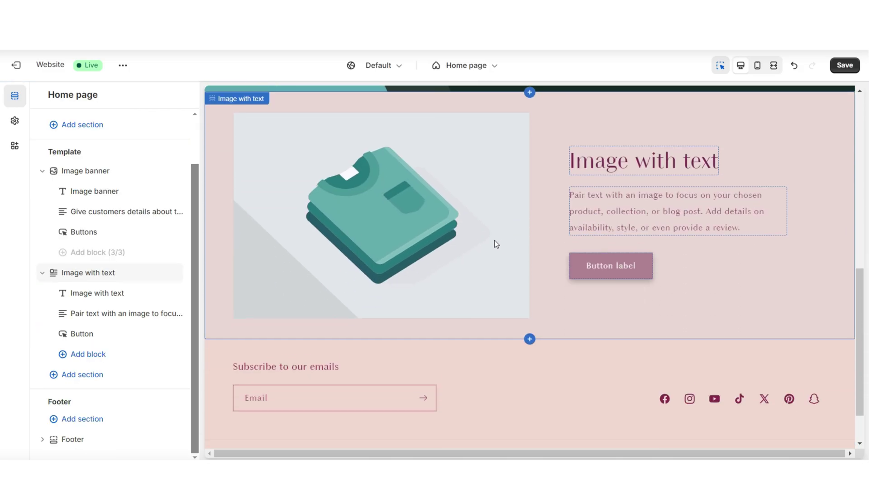
{"action": "scroll", "coordinate": [496, 240], "scroll_direction": "up", "scroll_amount": 10}
- Remove the Image banner section and add a Collection list section
{"action": "left_click", "coordinate": [249, 249]}
{"action": "scroll", "coordinate": [249, 249], "scroll_direction": "down", "scroll_amount": 2}
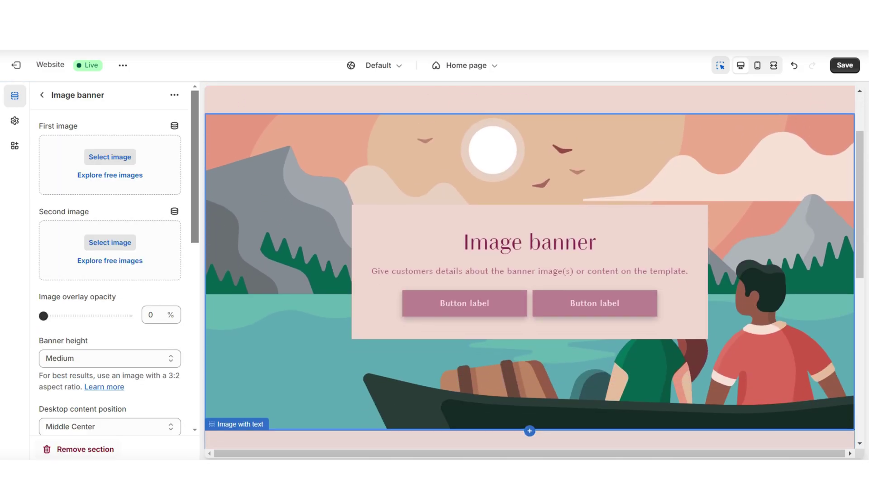
{"action": "left_click", "coordinate": [85, 449]}
{"action": "left_click", "coordinate": [82, 329]}
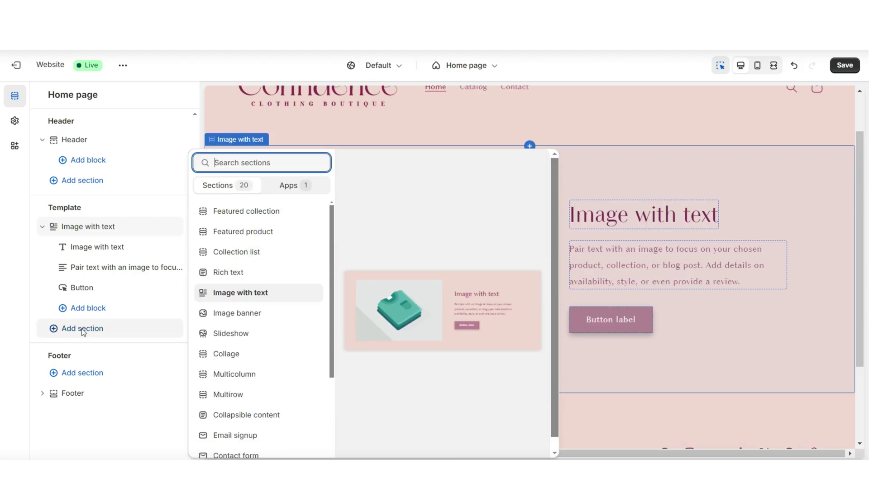
{"action": "left_click", "coordinate": [260, 253]}
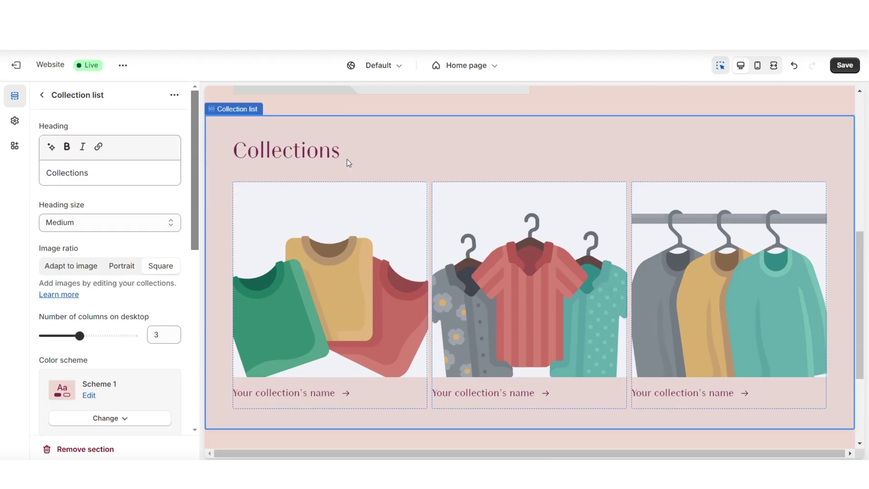
- Set the Collections heading size to Small
{"action": "scroll", "coordinate": [309, 181], "scroll_direction": "up", "scroll_amount": 1}
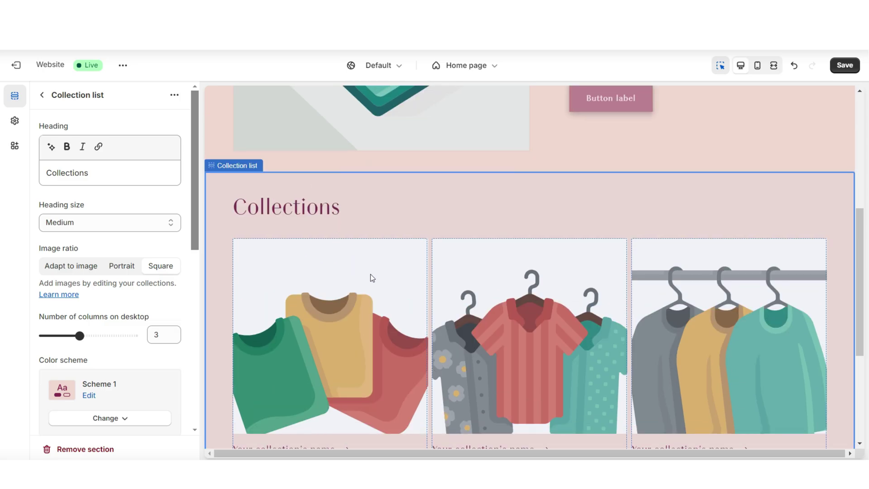
{"action": "double_click", "coordinate": [136, 180]}
{"action": "left_click", "coordinate": [65, 227]}
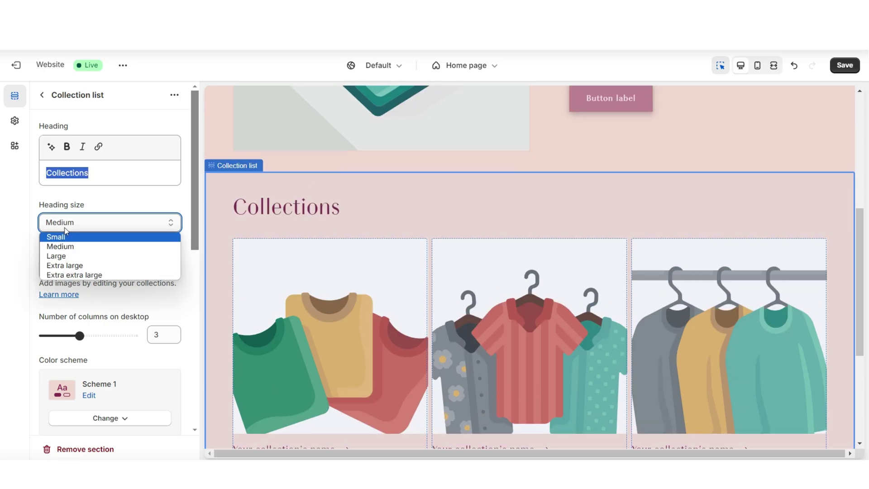
{"action": "left_click", "coordinate": [59, 239]}
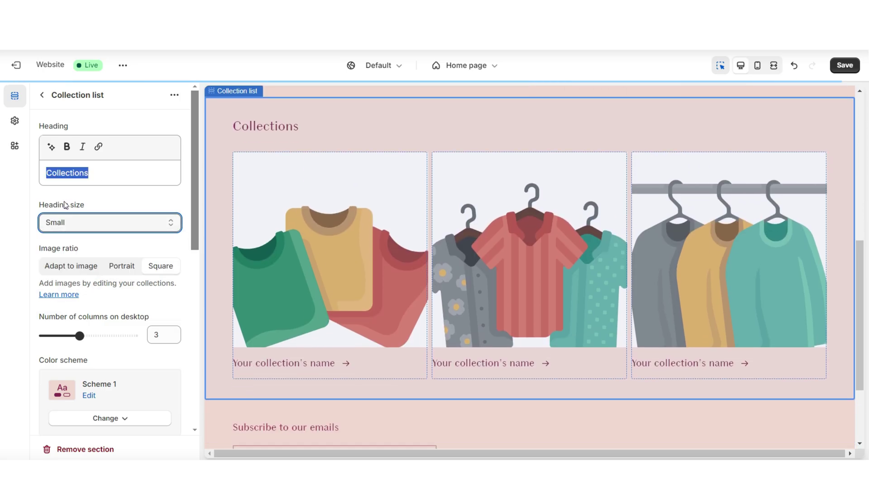
{"action": "scroll", "coordinate": [83, 235], "scroll_direction": "down", "scroll_amount": 1}
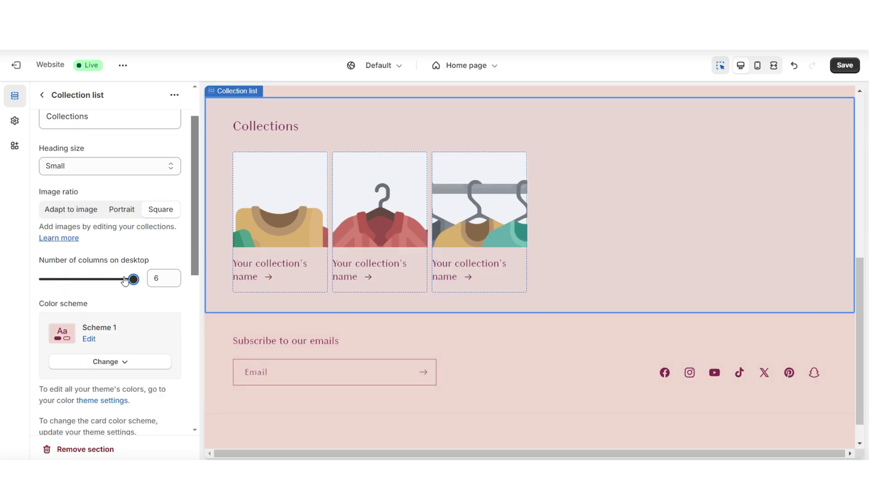
- Duplicate the third collection card, then undo the View all button change
{"action": "left_click", "coordinate": [174, 95]}
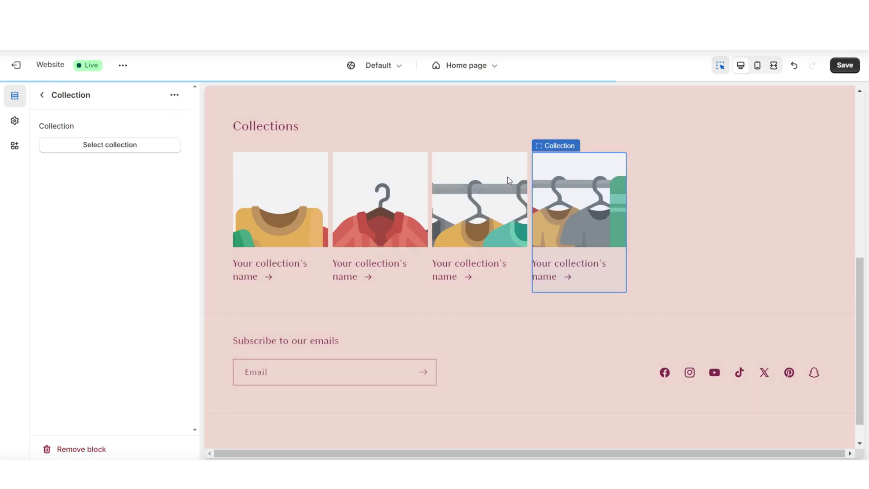
{"action": "left_click", "coordinate": [186, 117]}
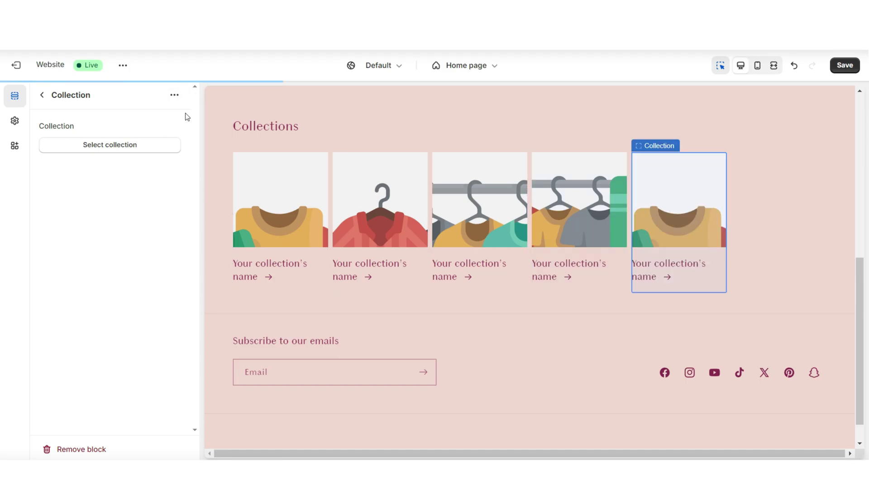
{"action": "left_click", "coordinate": [252, 138]}
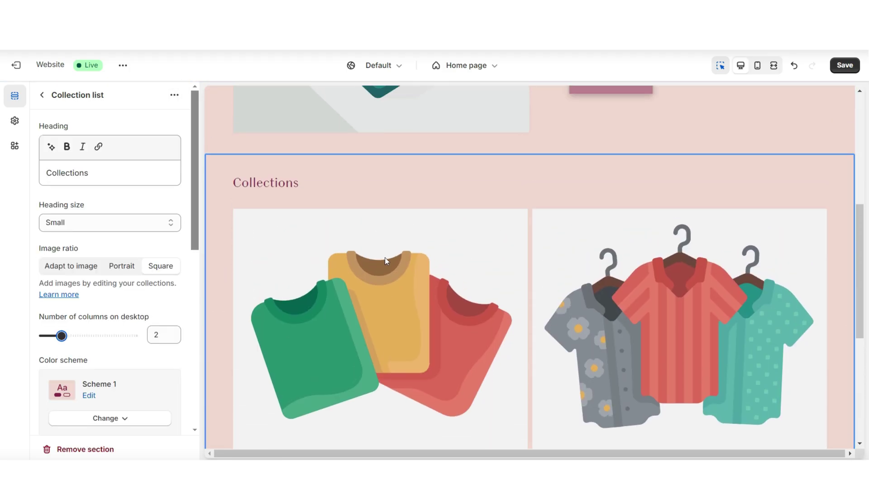
{"action": "scroll", "coordinate": [188, 272], "scroll_direction": "down", "scroll_amount": 6}
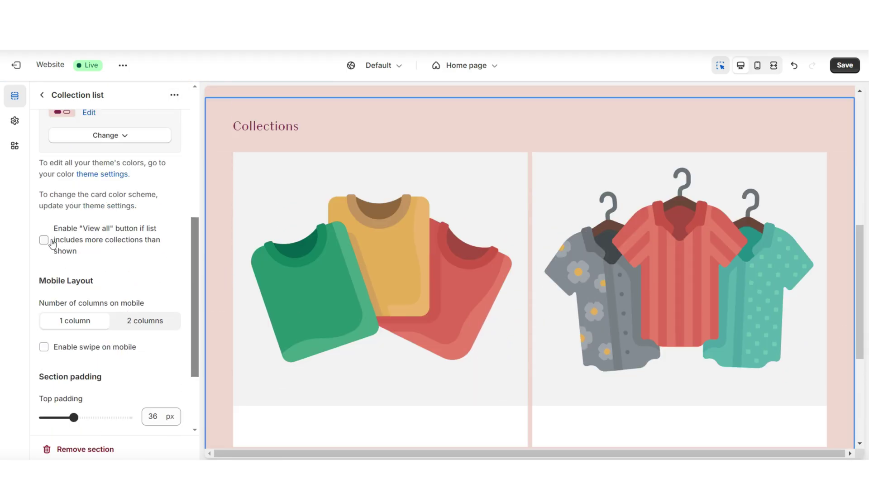
{"action": "scroll", "coordinate": [333, 213], "scroll_direction": "down", "scroll_amount": 3}
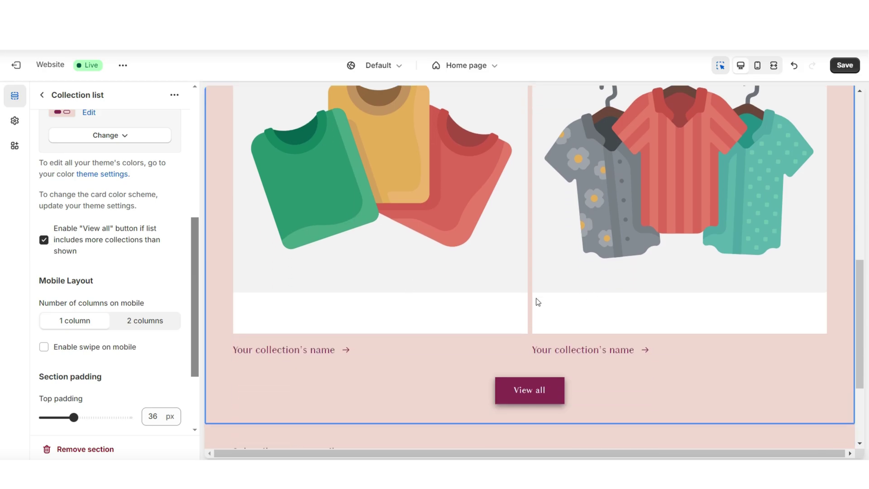
{"action": "key", "text": "ctrl+z"}
{"action": "left_click", "coordinate": [455, 355]}
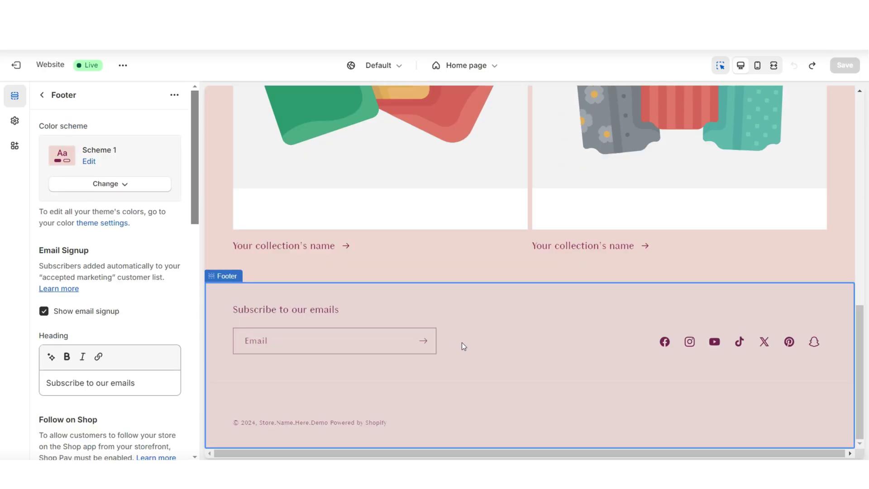
- Preview the store full-width and follow the header's Catalog and Contact links
{"action": "left_click_drag", "start_coordinate": [197, 179], "coordinate": [198, 235]}
{"action": "key", "text": "Escape"}
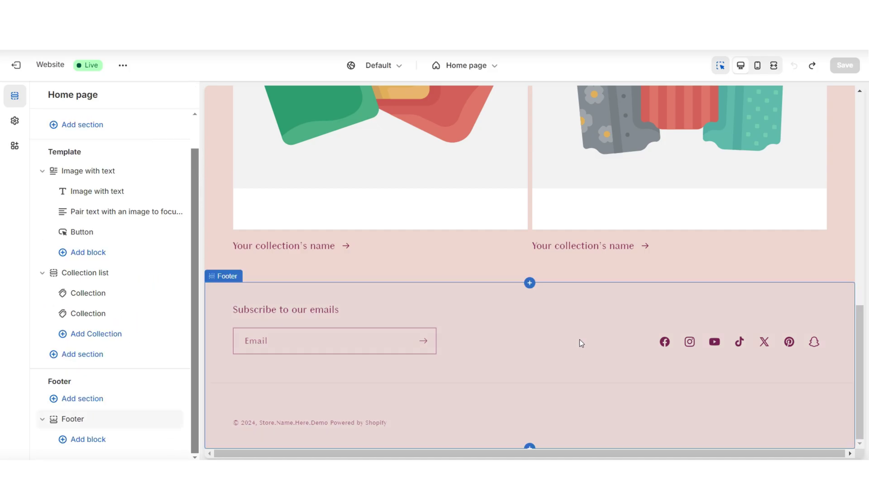
{"action": "left_click", "coordinate": [773, 65]}
{"action": "left_click", "coordinate": [861, 258]}
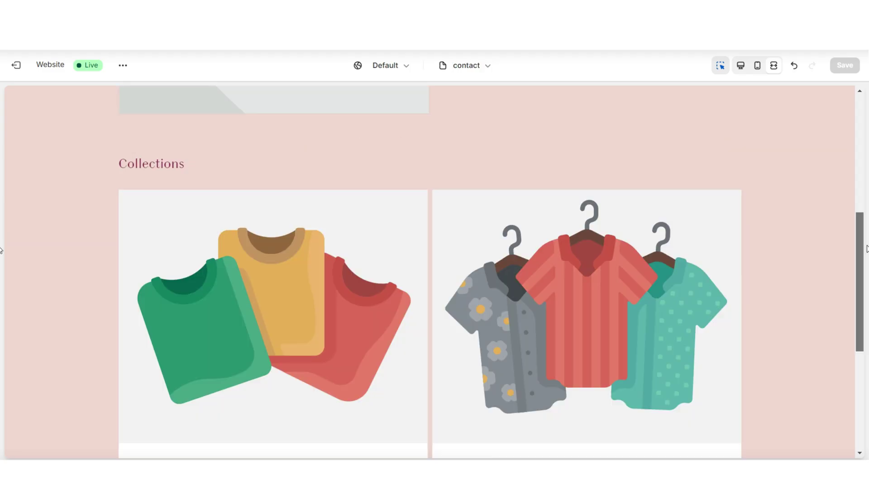
{"action": "left_click_drag", "start_coordinate": [861, 246], "coordinate": [859, 131]}
{"action": "left_click", "coordinate": [362, 143]}
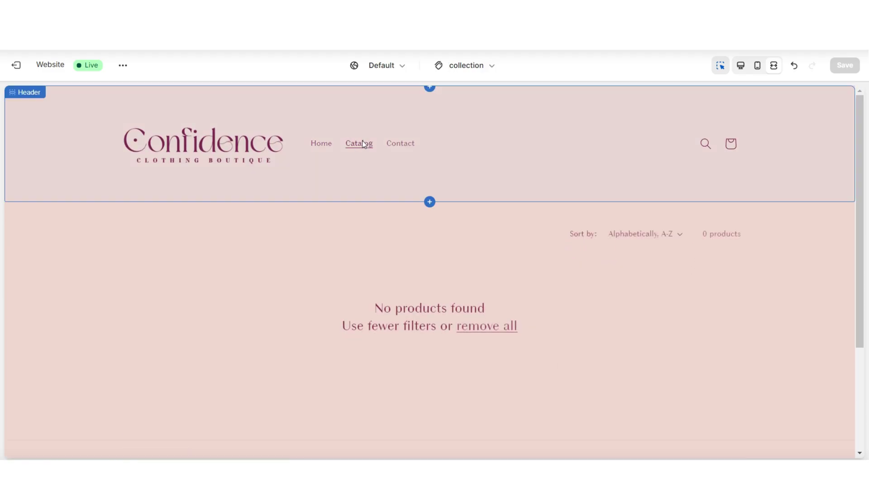
{"action": "left_click", "coordinate": [411, 144]}
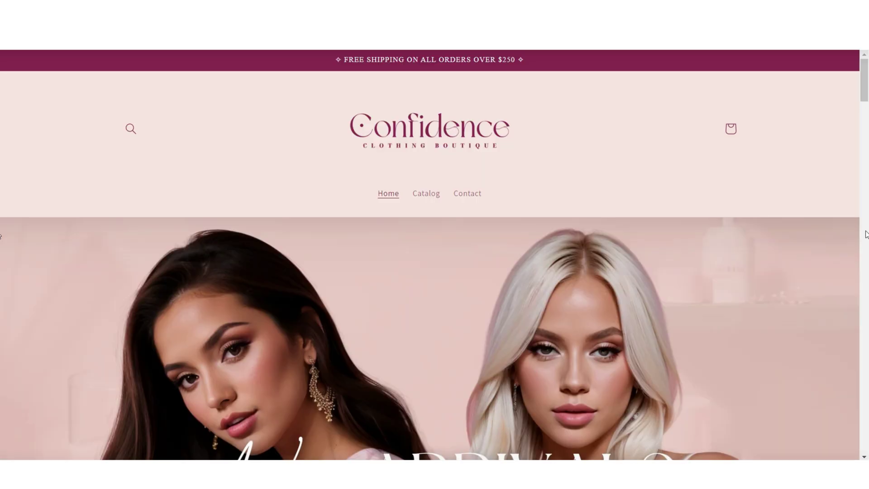
- Advance the storefront hero slideshow to its fourth slide
{"action": "scroll", "coordinate": [865, 234], "scroll_direction": "down", "scroll_amount": 3}
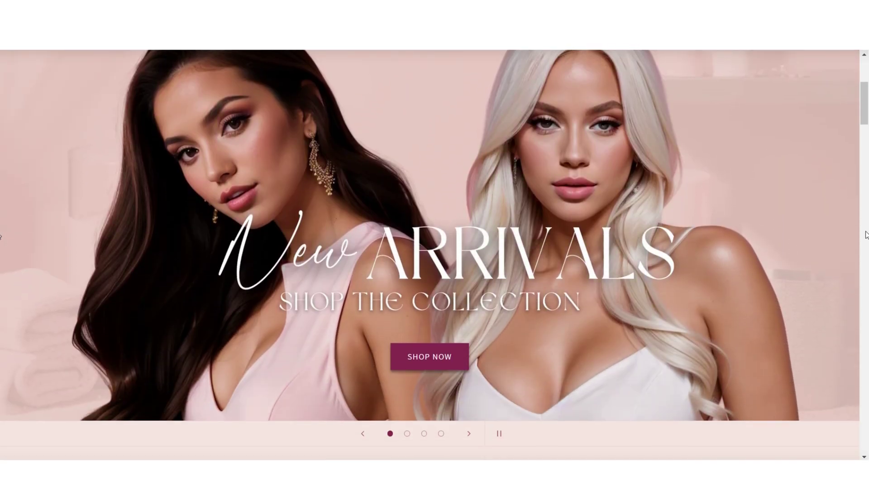
{"action": "left_click", "coordinate": [468, 434]}
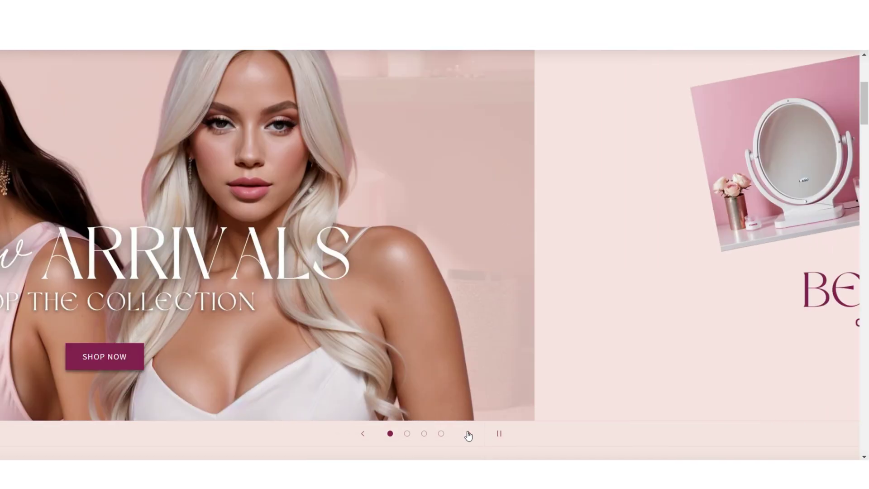
{"action": "left_click", "coordinate": [468, 434]}
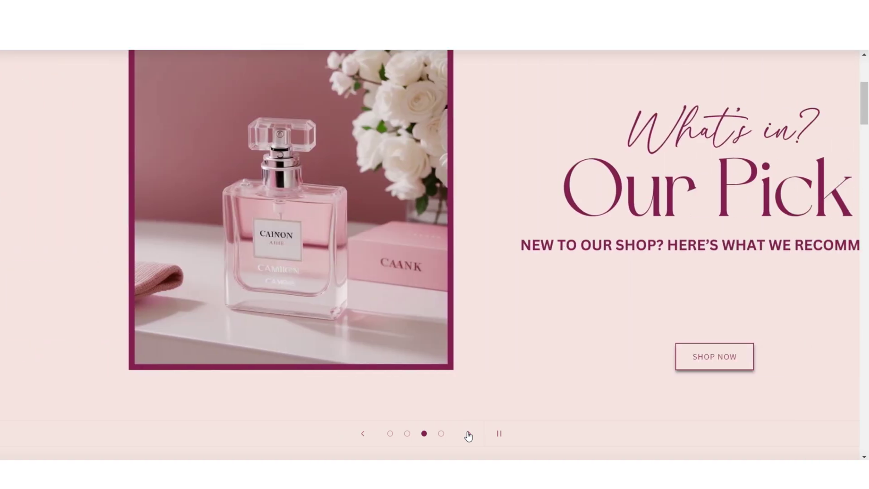
{"action": "left_click", "coordinate": [468, 434]}
- Scroll through the storefront down to the Instagram section
{"action": "scroll", "coordinate": [0, 217], "scroll_direction": "down", "scroll_amount": 5}
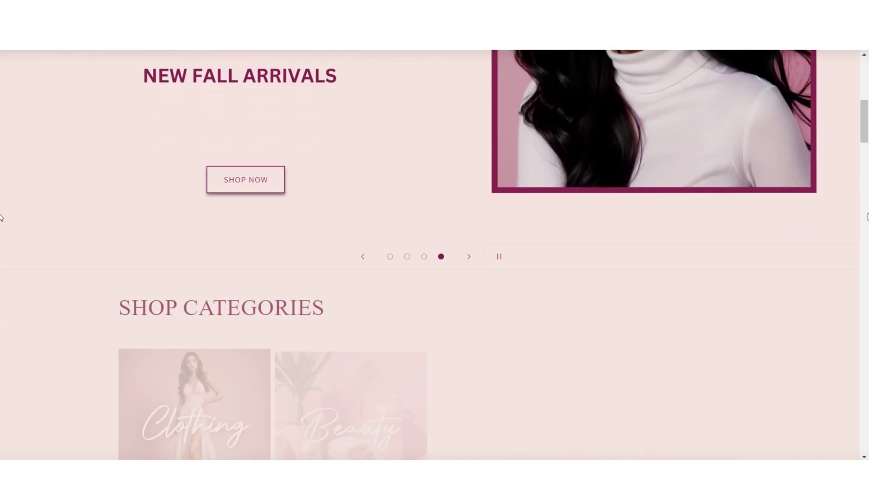
{"action": "scroll", "coordinate": [1, 217], "scroll_direction": "down", "scroll_amount": 3}
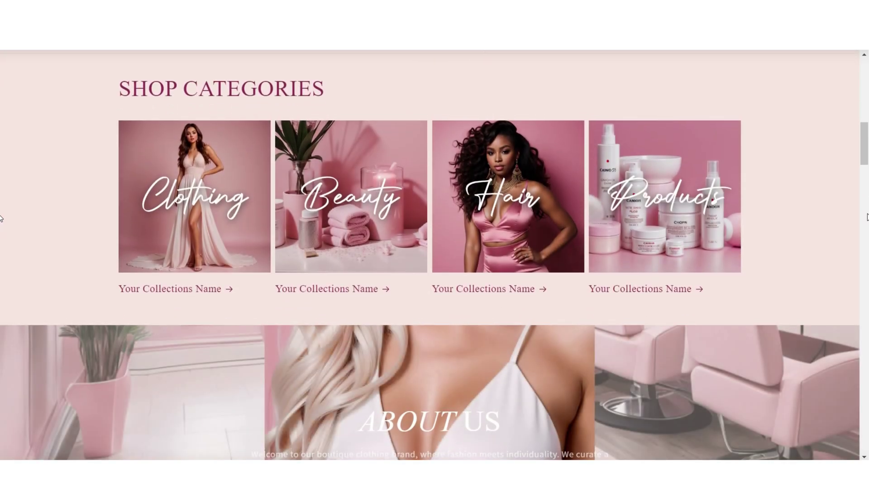
{"action": "scroll", "coordinate": [1, 217], "scroll_direction": "up", "scroll_amount": 1}
{"action": "scroll", "coordinate": [1, 217], "scroll_direction": "down", "scroll_amount": 3}
{"action": "mouse_move", "coordinate": [861, 162]}
{"action": "left_mouse_down"}
{"action": "mouse_move", "coordinate": [860, 182]}
{"action": "mouse_move", "coordinate": [858, 173]}
{"action": "left_mouse_up"}
{"action": "scroll", "coordinate": [858, 173], "scroll_direction": "down", "scroll_amount": 5}
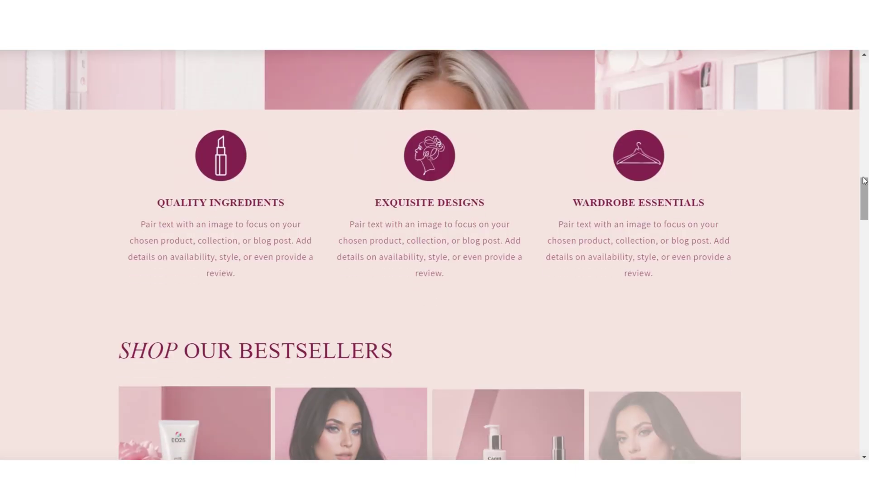
{"action": "scroll", "coordinate": [856, 177], "scroll_direction": "down", "scroll_amount": 6}
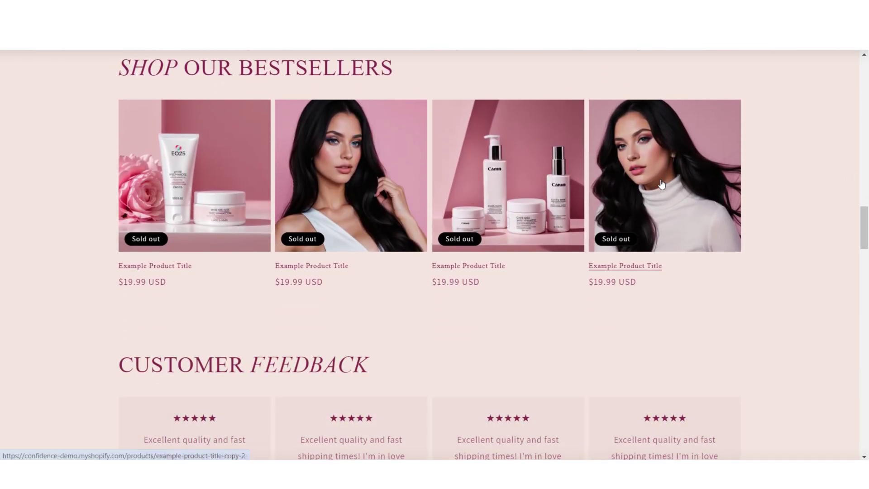
{"action": "scroll", "coordinate": [556, 189], "scroll_direction": "down", "scroll_amount": 10}
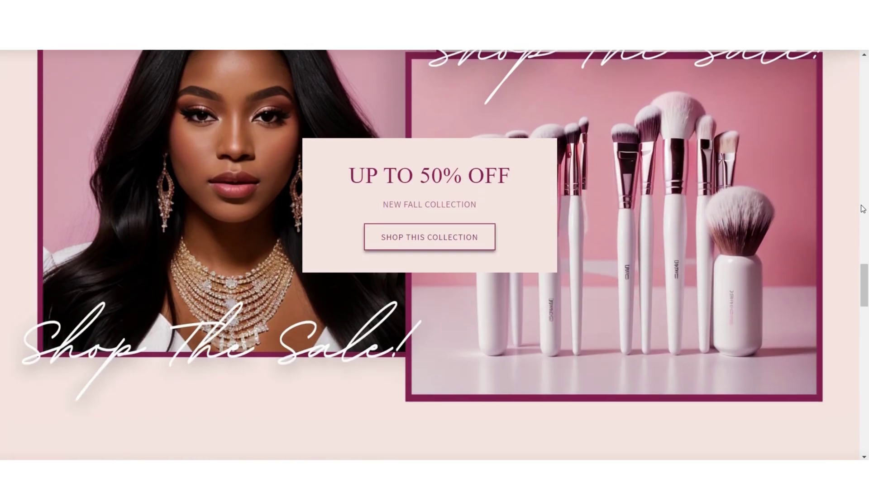
{"action": "scroll", "coordinate": [862, 208], "scroll_direction": "down", "scroll_amount": 10}
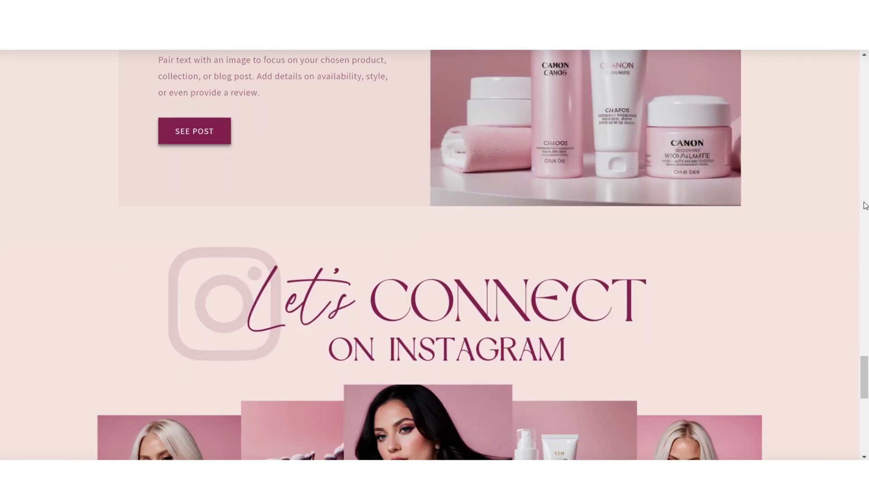
{"action": "scroll", "coordinate": [865, 205], "scroll_direction": "down", "scroll_amount": 5}
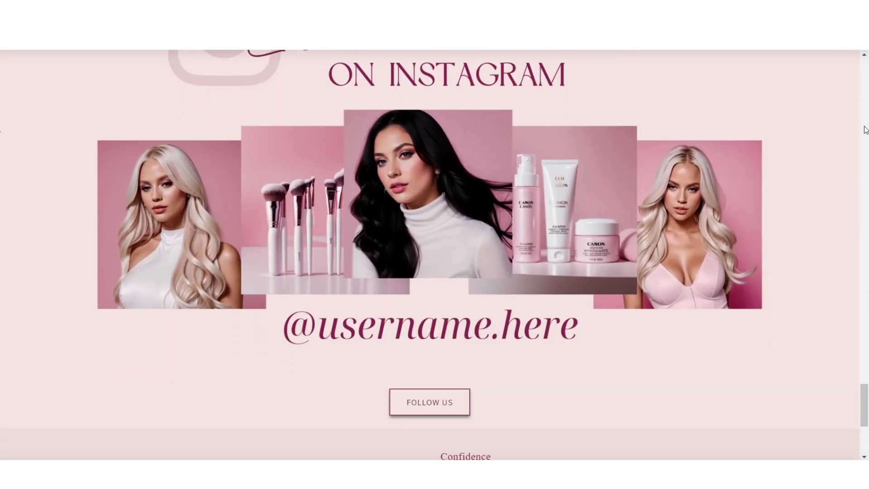
{"action": "scroll", "coordinate": [864, 130], "scroll_direction": "up", "scroll_amount": 5}
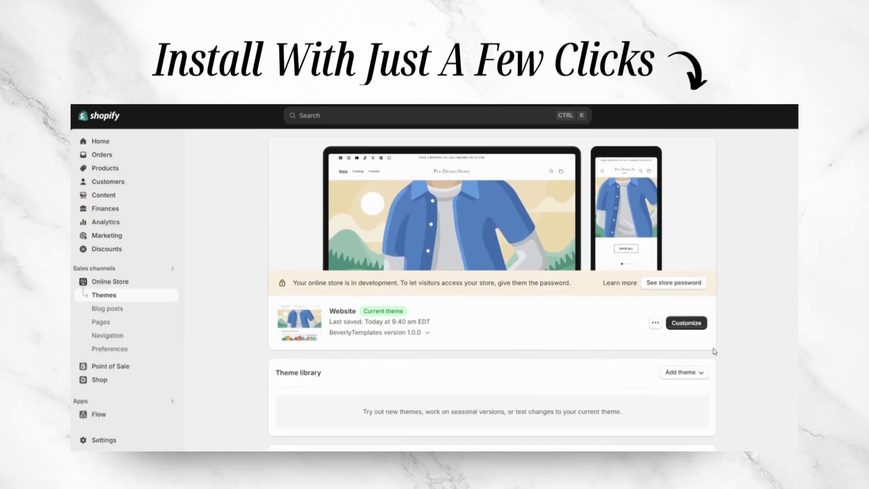
- Upload Shopifytheme.zip as a new theme from a zip file
{"action": "left_click", "coordinate": [698, 414]}
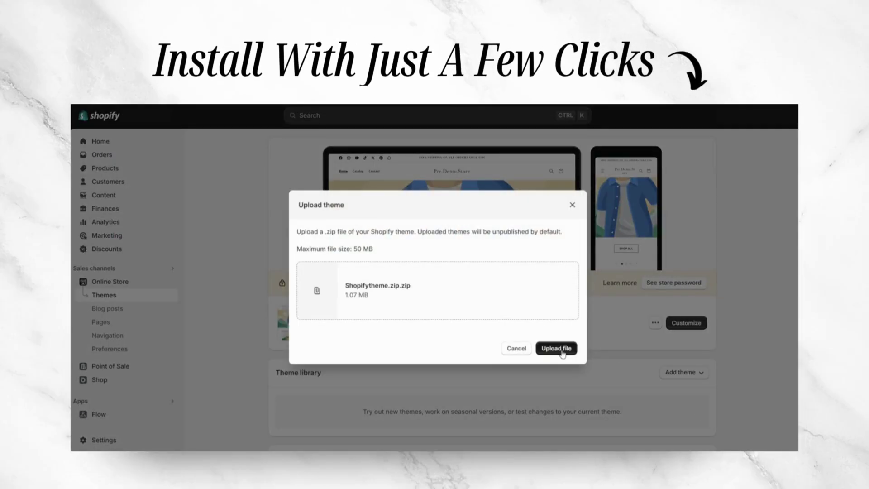
{"action": "left_click", "coordinate": [556, 348]}
{"action": "scroll", "coordinate": [733, 358], "scroll_direction": "down", "scroll_amount": 2}
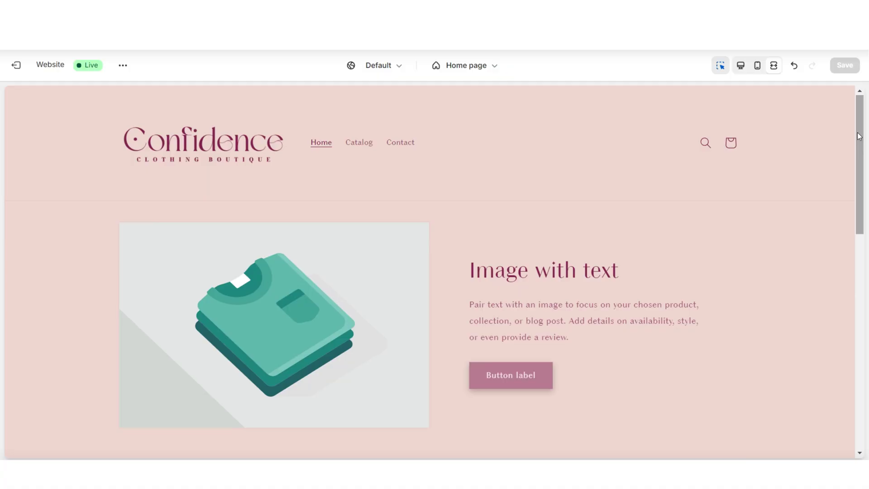
{"action": "scroll", "coordinate": [859, 136], "scroll_direction": "down", "scroll_amount": 8}
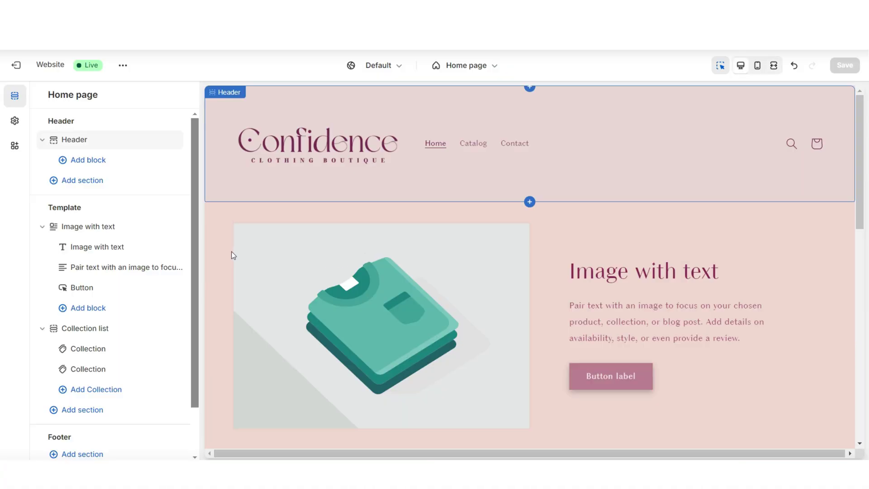
- Set the Image with text section's image height to Adapt to image
{"action": "left_click", "coordinate": [231, 252]}
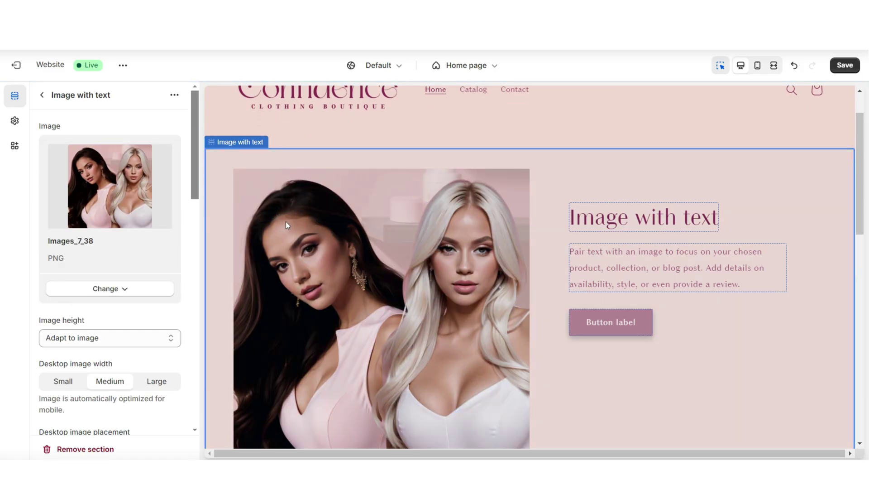
{"action": "scroll", "coordinate": [68, 226], "scroll_direction": "down", "scroll_amount": 3}
{"action": "left_click", "coordinate": [63, 209]}
{"action": "left_click", "coordinate": [64, 235]}
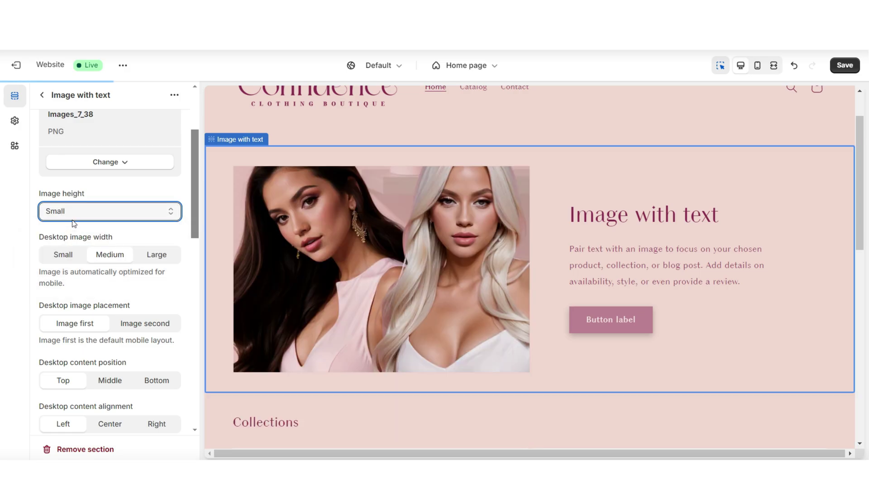
{"action": "left_click", "coordinate": [80, 211]}
{"action": "left_click", "coordinate": [73, 223]}
- Set image width to Medium, placement to Image first, and content position to Middle
{"action": "scroll", "coordinate": [128, 198], "scroll_direction": "down", "scroll_amount": 1}
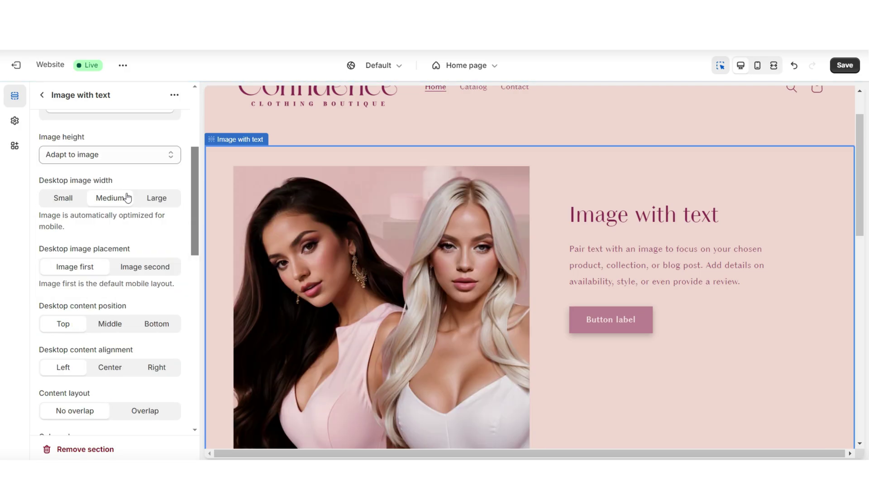
{"action": "left_click", "coordinate": [145, 197]}
{"action": "left_click", "coordinate": [62, 199]}
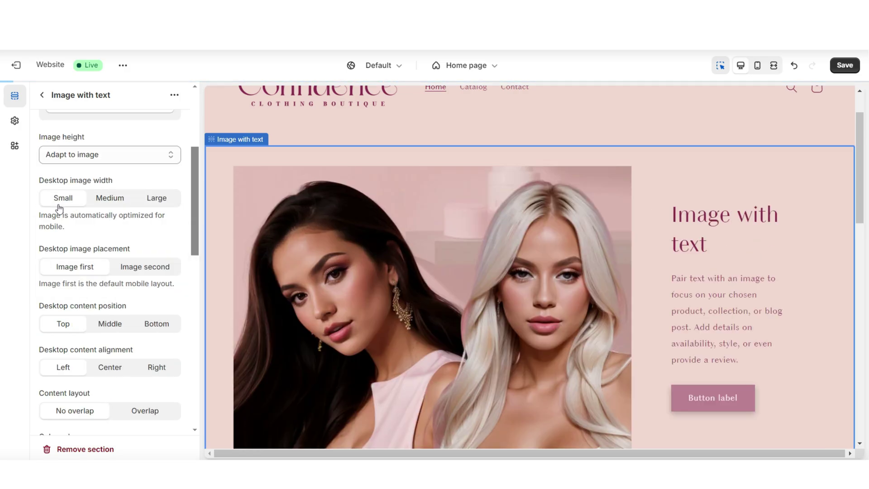
{"action": "left_click", "coordinate": [110, 198]}
{"action": "scroll", "coordinate": [143, 213], "scroll_direction": "down", "scroll_amount": 1}
{"action": "left_click", "coordinate": [143, 212]}
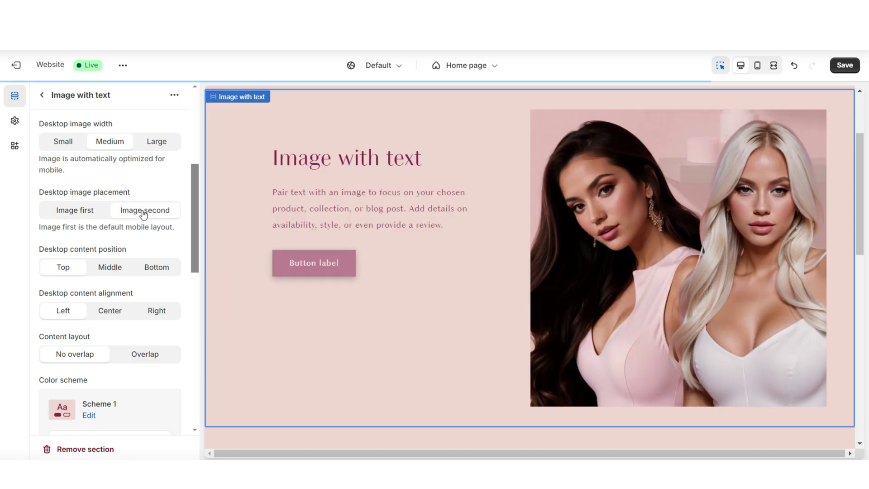
{"action": "left_click", "coordinate": [76, 213]}
{"action": "scroll", "coordinate": [68, 214], "scroll_direction": "down", "scroll_amount": 1}
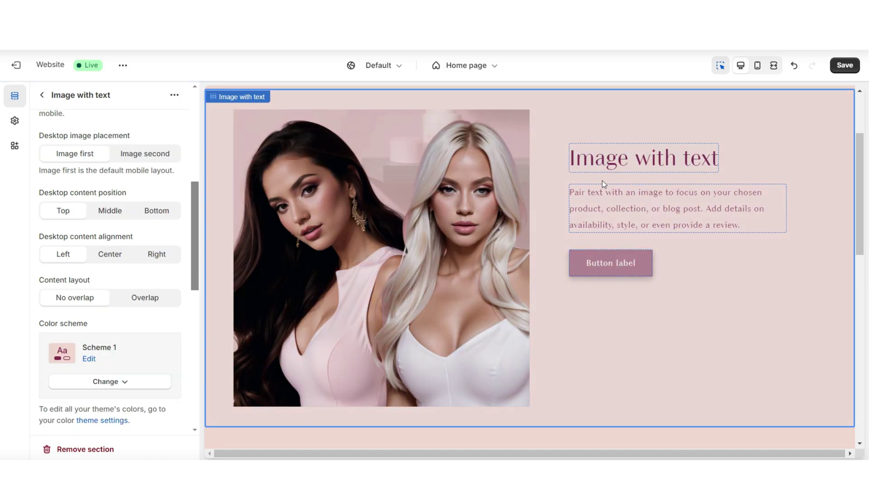
{"action": "left_click", "coordinate": [107, 212]}
- Replace the heading with 'Highlighters, Glosses & More!' and paste in the seasonal-arrivals body text
{"action": "left_click", "coordinate": [610, 202]}
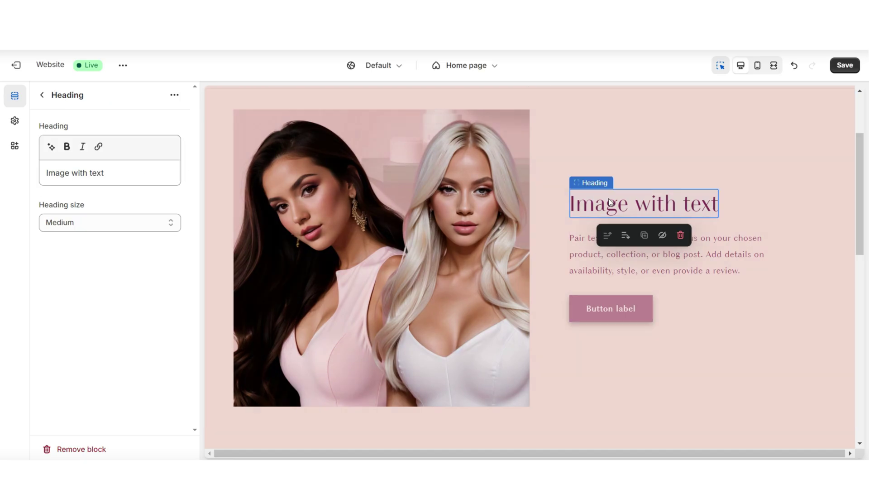
{"action": "triple_click", "coordinate": [97, 173]}
{"action": "right_click", "coordinate": [97, 173]}
{"action": "left_click", "coordinate": [128, 241]}
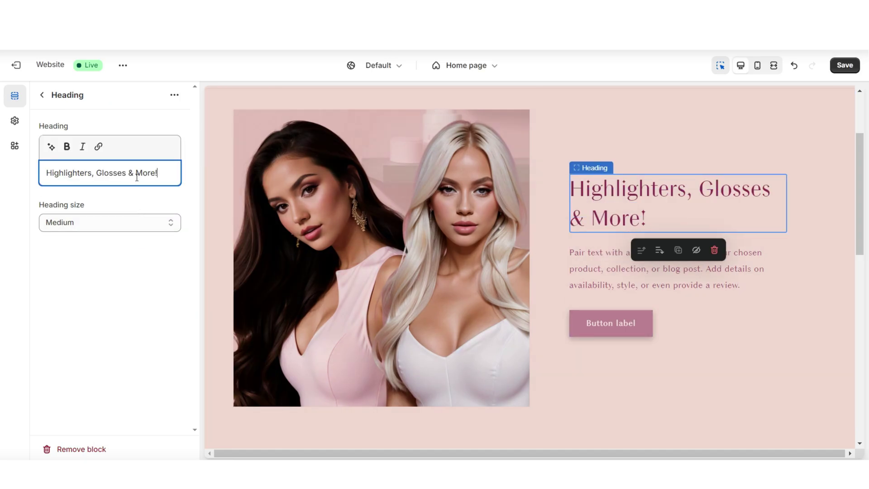
{"action": "left_click", "coordinate": [654, 268]}
{"action": "triple_click", "coordinate": [93, 216]}
{"action": "right_click", "coordinate": [94, 216]}
{"action": "left_click", "coordinate": [114, 284]}
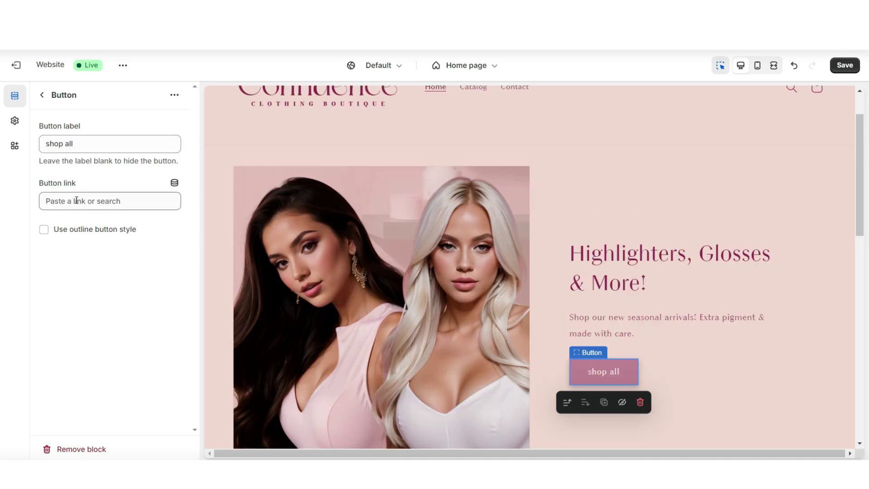
- Link the 'shop all' button to All collections and set the heading size to Large
{"action": "left_click", "coordinate": [76, 202]}
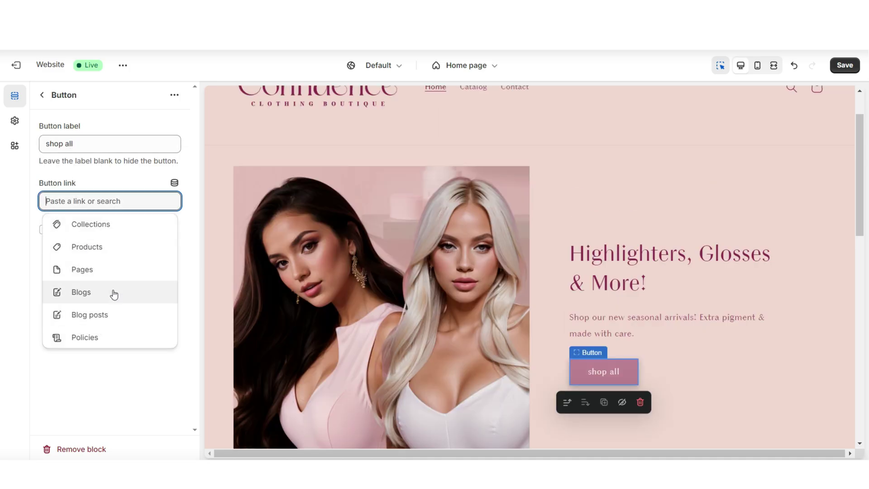
{"action": "left_click", "coordinate": [107, 224]}
{"action": "left_click", "coordinate": [97, 186]}
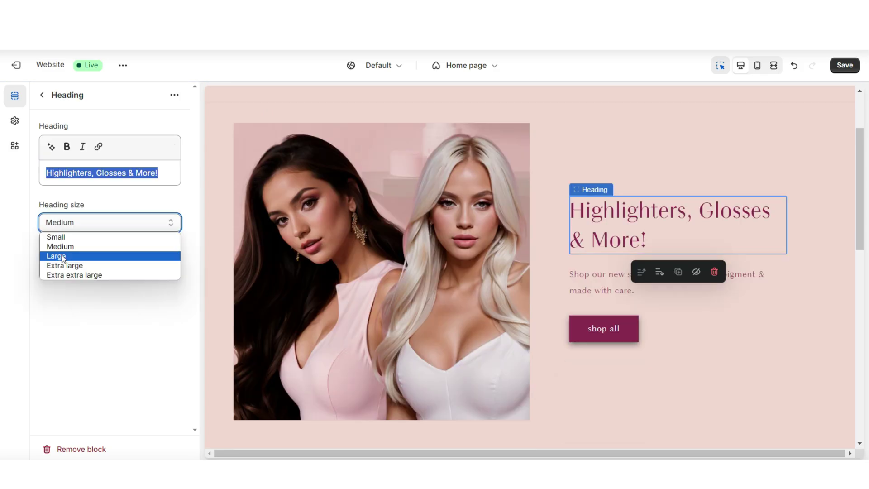
{"action": "left_click", "coordinate": [62, 257]}
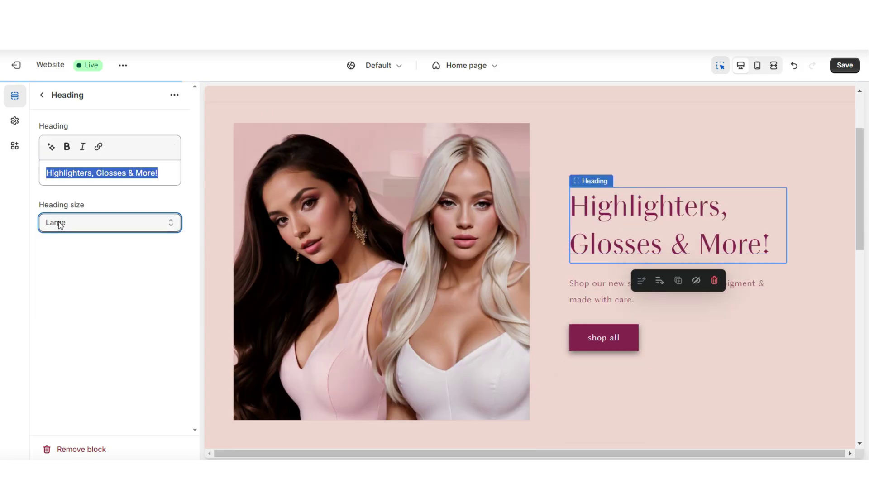
{"action": "left_click", "coordinate": [66, 149]}
{"action": "left_click", "coordinate": [81, 147]}
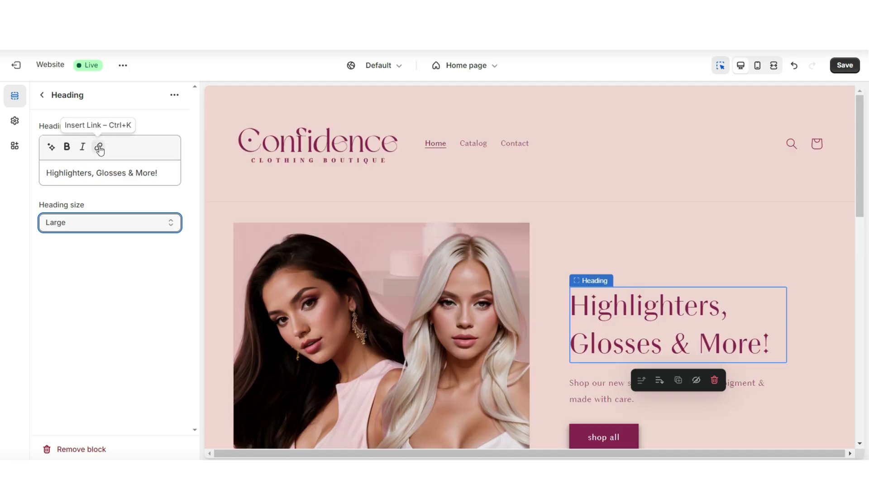
{"action": "left_click", "coordinate": [99, 146]}
{"action": "left_click", "coordinate": [96, 217]}
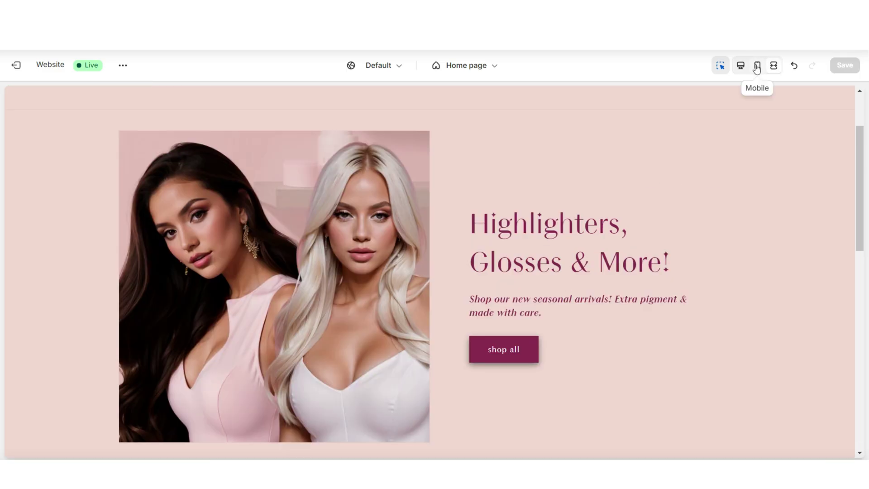
- Preview the homepage in mobile view, then select the collection list section
{"action": "left_click", "coordinate": [756, 66]}
{"action": "mouse_move", "coordinate": [634, 161]}
{"action": "left_mouse_down"}
{"action": "mouse_move", "coordinate": [635, 129]}
{"action": "mouse_move", "coordinate": [634, 148]}
{"action": "left_mouse_up"}
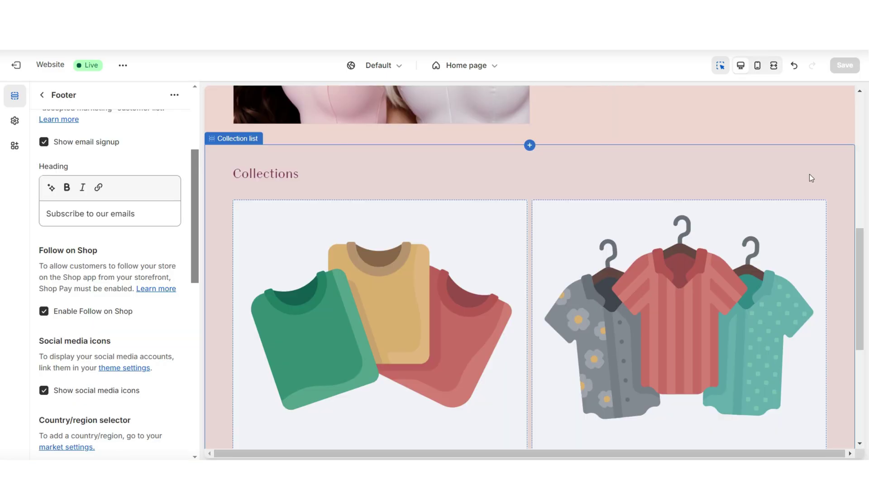
{"action": "left_click", "coordinate": [809, 174]}
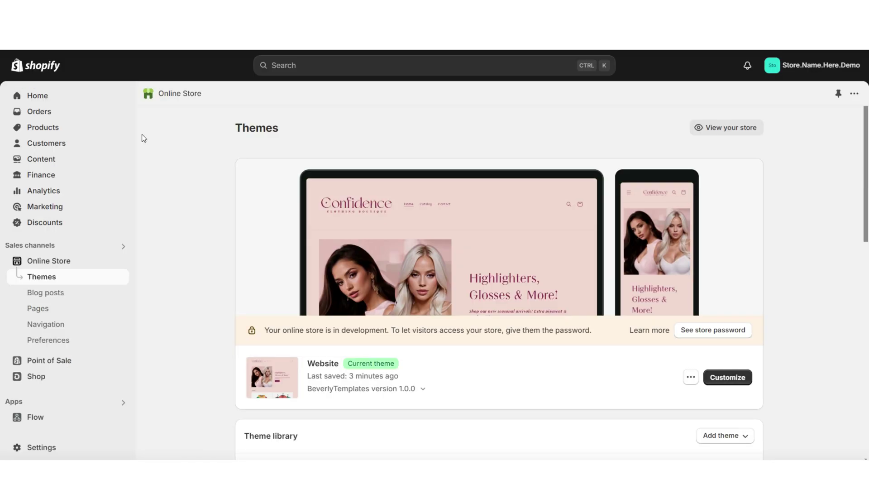
- Start a new product from the store's Products list
{"action": "left_click", "coordinate": [107, 130]}
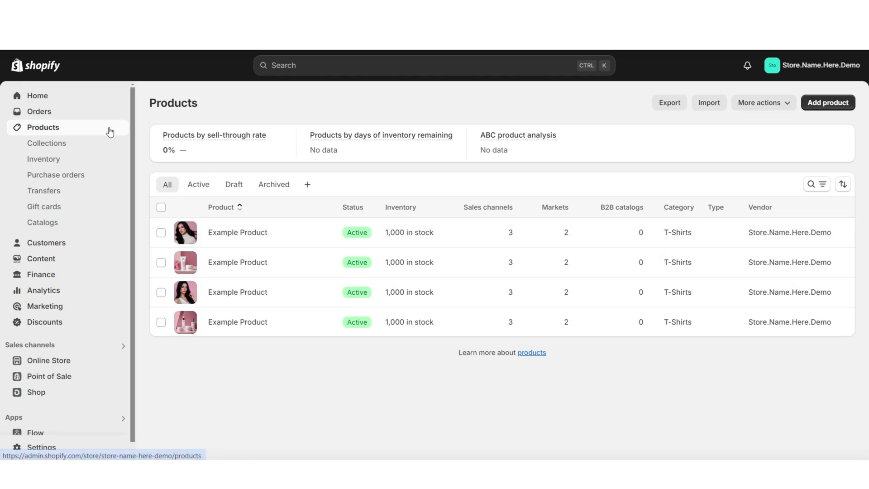
{"action": "left_click", "coordinate": [828, 103]}
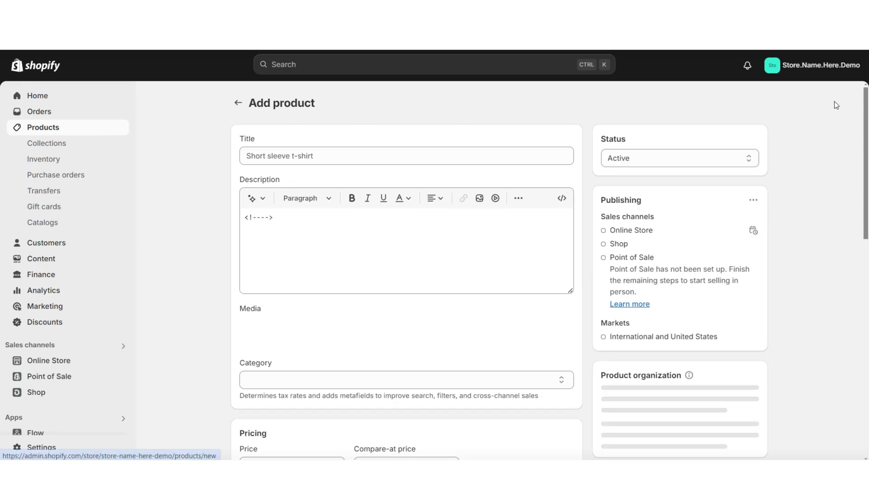
{"action": "scroll", "coordinate": [862, 160], "scroll_direction": "down", "scroll_amount": 3}
{"action": "left_click_drag", "start_coordinate": [861, 160], "coordinate": [859, 258]}
{"action": "scroll", "coordinate": [859, 258], "scroll_direction": "up", "scroll_amount": 8}
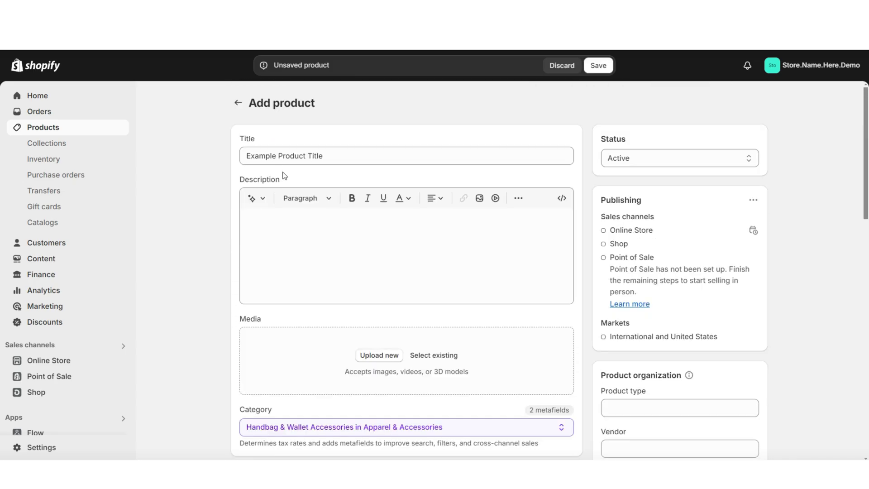
- Paste the prepared product copy into the description, leaving it without extra formatting
{"action": "left_click", "coordinate": [264, 212]}
{"action": "key", "text": "ctrl+v"}
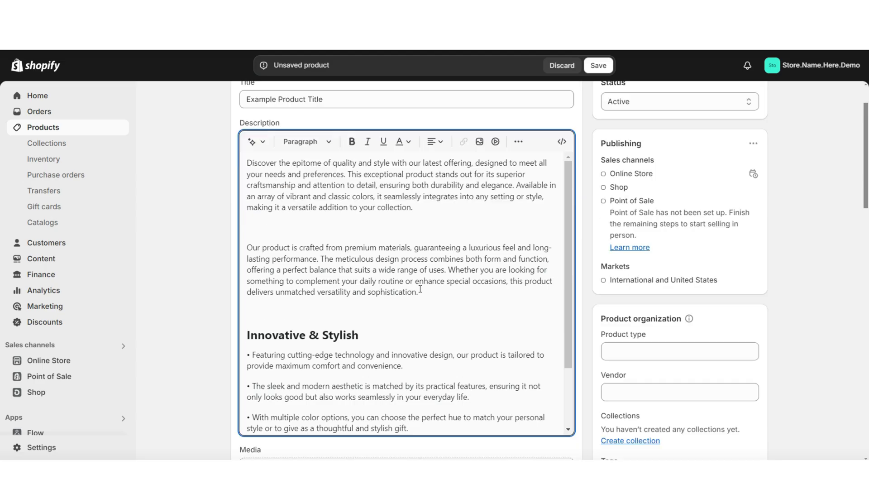
{"action": "left_click_drag", "start_coordinate": [418, 292], "coordinate": [235, 258]}
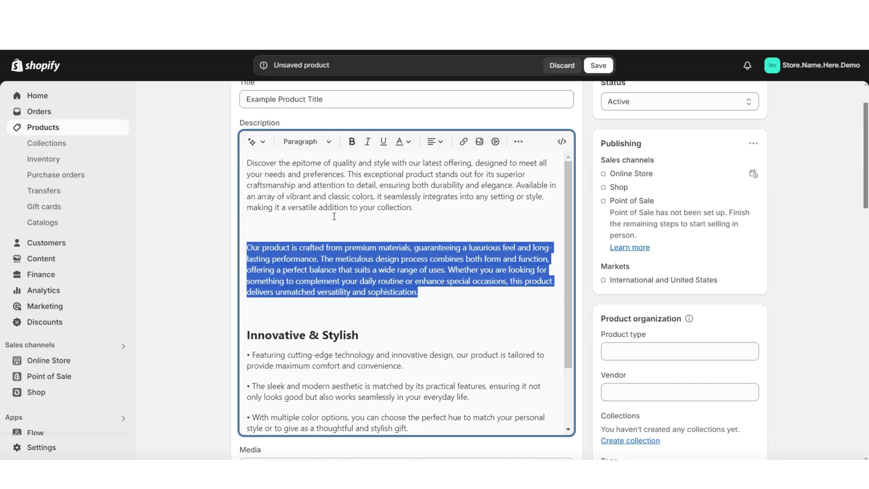
{"action": "left_click", "coordinate": [313, 142]}
{"action": "left_click", "coordinate": [317, 248]}
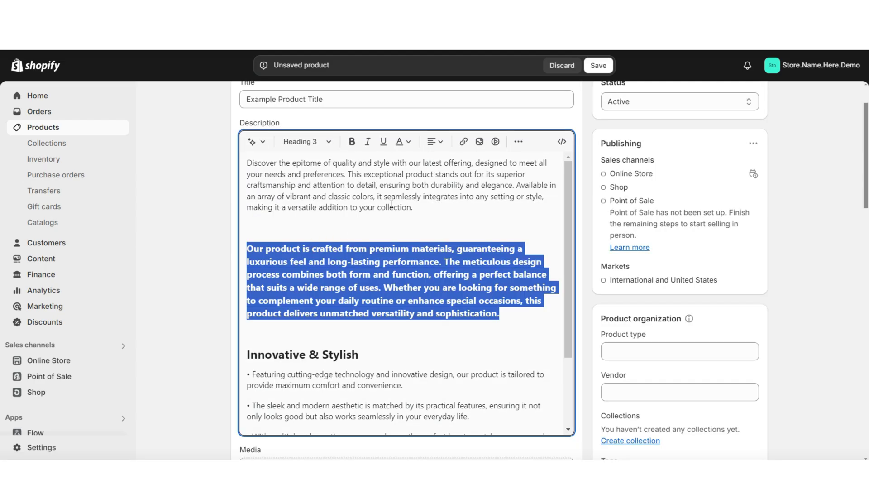
{"action": "key", "text": "ctrl+z"}
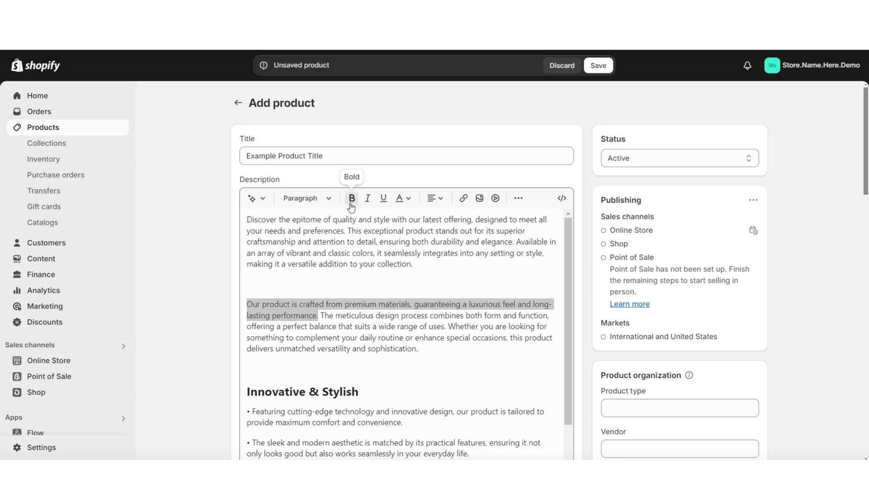
{"action": "left_click", "coordinate": [351, 198]}
{"action": "left_click", "coordinate": [352, 198]}
{"action": "left_click", "coordinate": [518, 198]}
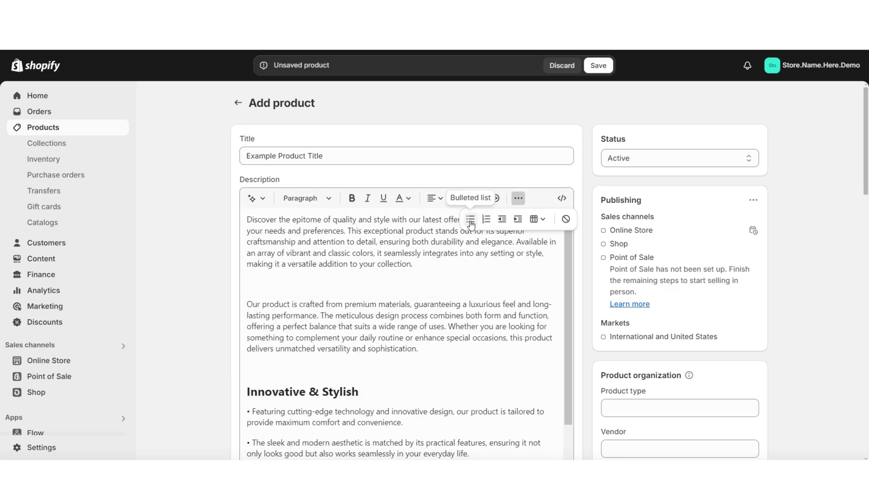
{"action": "key", "text": "Escape"}
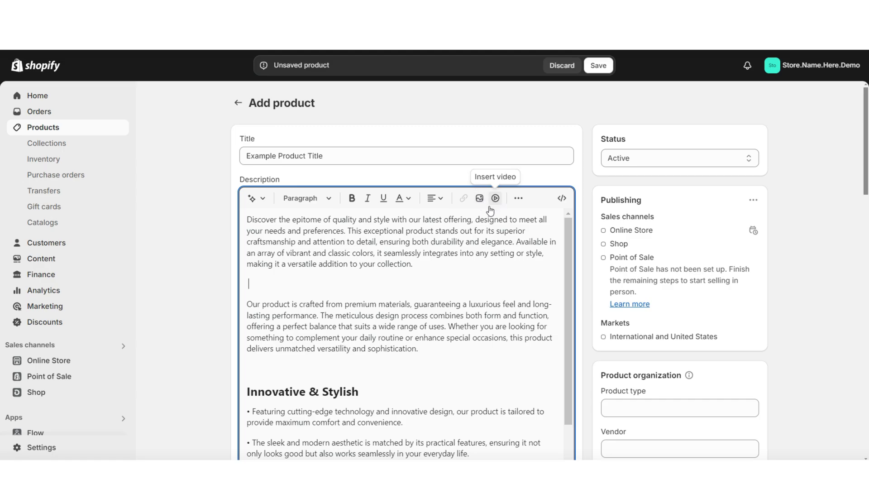
{"action": "scroll", "coordinate": [348, 305], "scroll_direction": "down", "scroll_amount": 2}
{"action": "scroll", "coordinate": [274, 219], "scroll_direction": "down", "scroll_amount": 7}
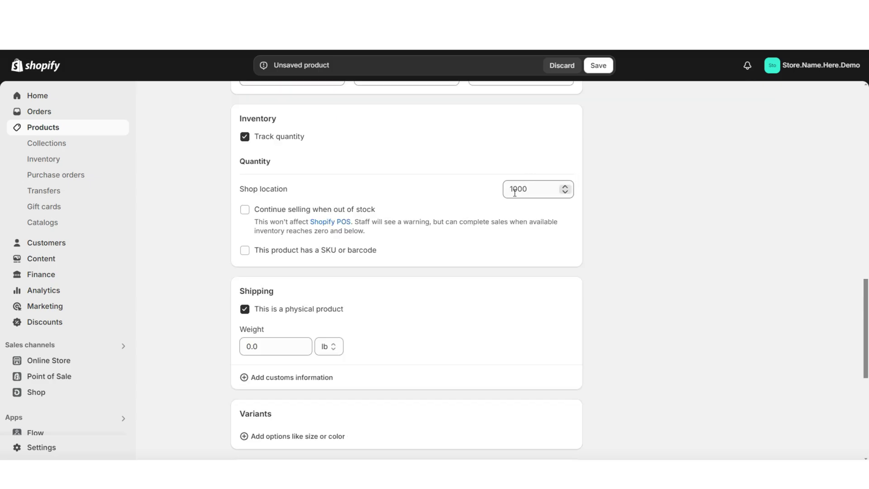
- Keep pounds as the unit for the product's 1.0 lb weight
{"action": "left_click", "coordinate": [329, 233]}
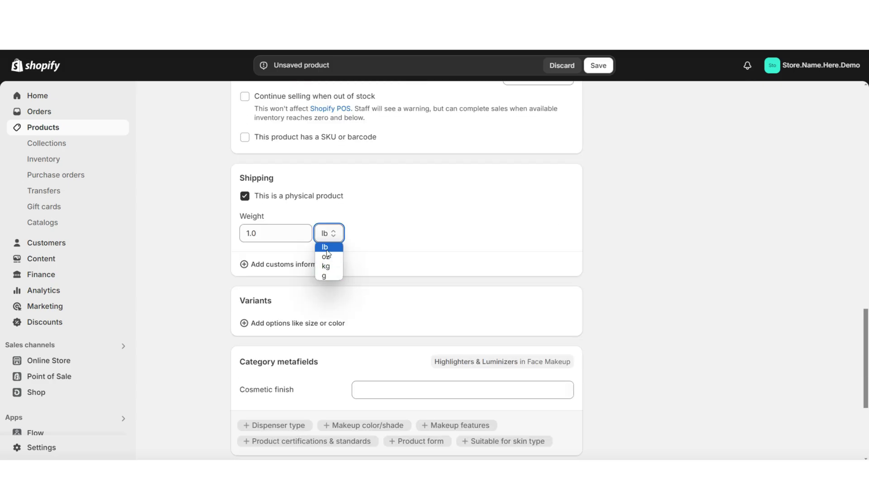
{"action": "left_click", "coordinate": [220, 235]}
{"action": "scroll", "coordinate": [219, 234], "scroll_direction": "down", "scroll_amount": 3}
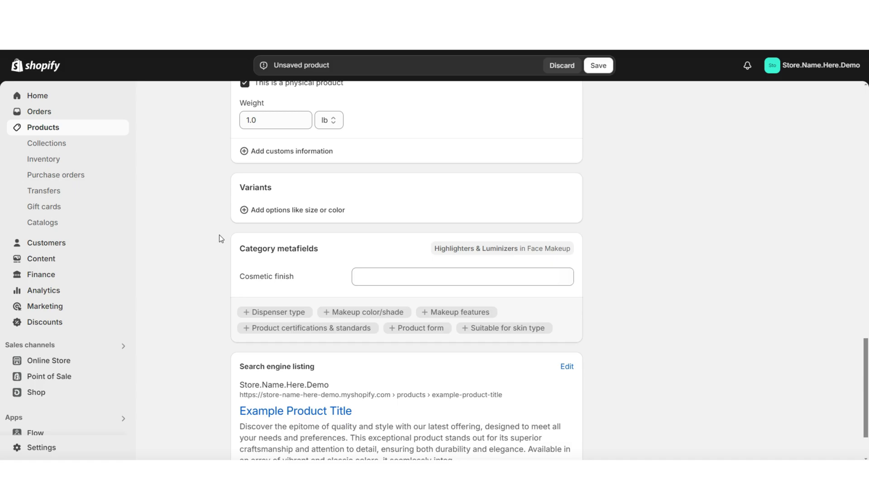
- Add a custom Shades option with Pink, Gold and Peachy Highlight values, then select Gold's quantity
{"action": "left_click", "coordinate": [260, 218]}
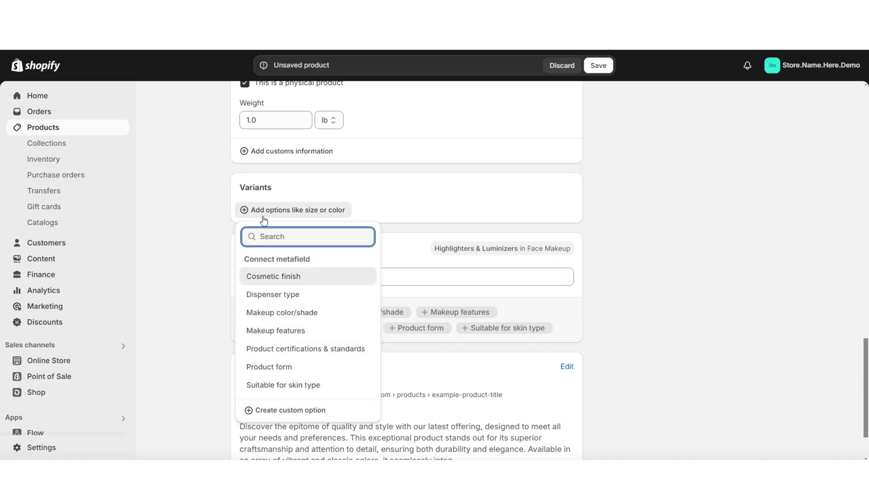
{"action": "left_click", "coordinate": [322, 410]}
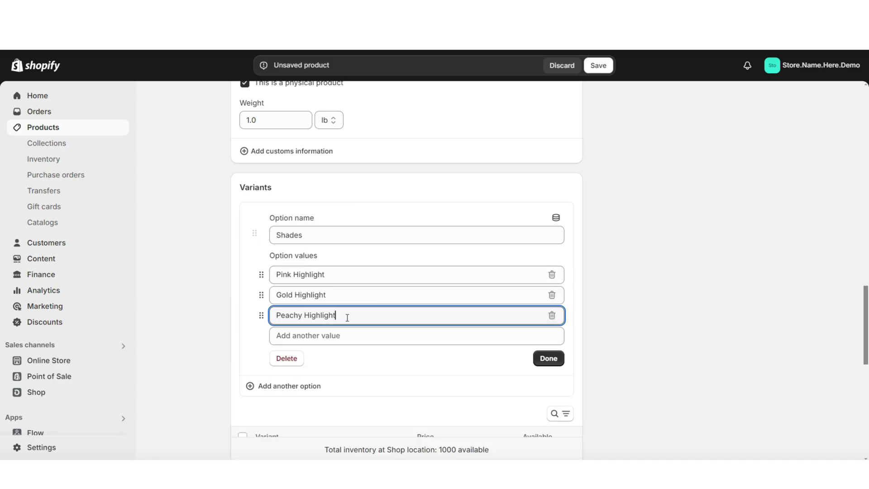
{"action": "left_click", "coordinate": [548, 358]}
{"action": "scroll", "coordinate": [548, 316], "scroll_direction": "down", "scroll_amount": 3}
{"action": "left_click", "coordinate": [532, 271]}
{"action": "double_click", "coordinate": [532, 272]}
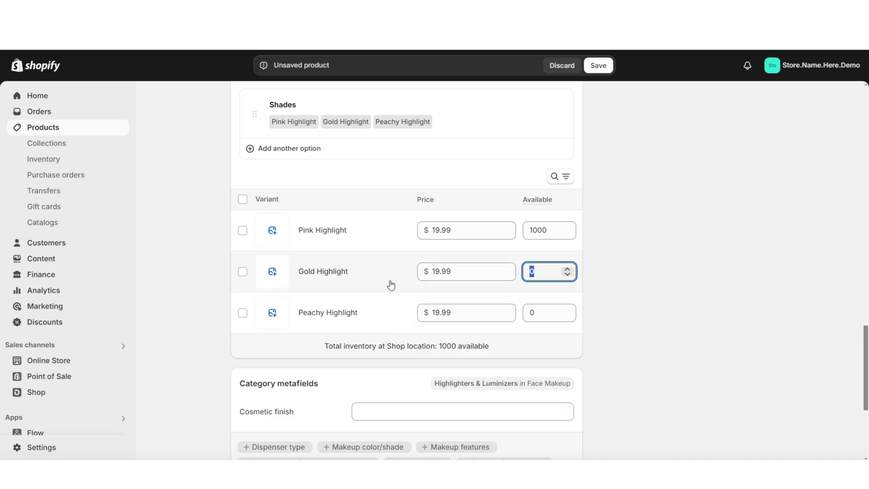
- Enter 100 available units for Gold Highlight and review the product status choices
{"action": "type", "text": "100"}
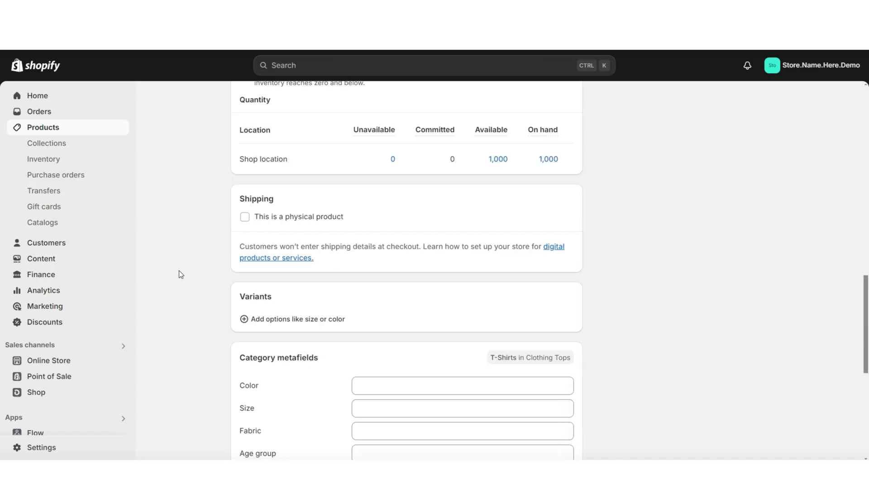
{"action": "scroll", "coordinate": [178, 271], "scroll_direction": "up", "scroll_amount": 5}
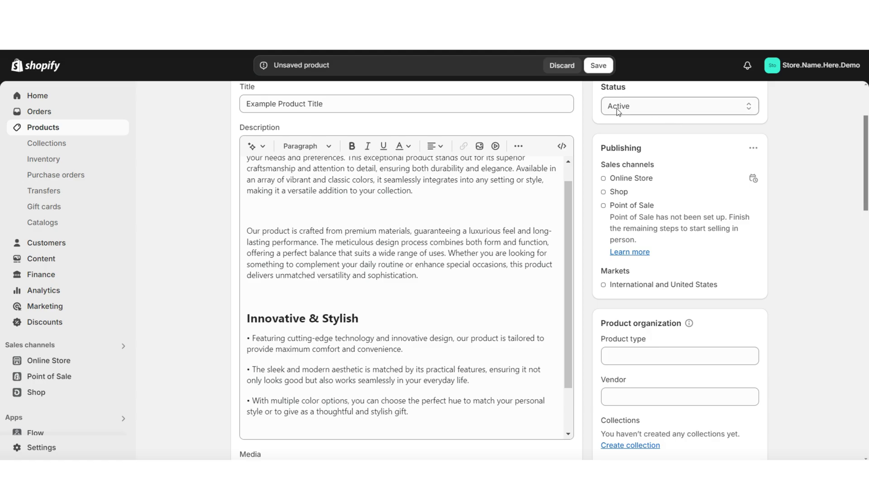
{"action": "left_click", "coordinate": [619, 112]}
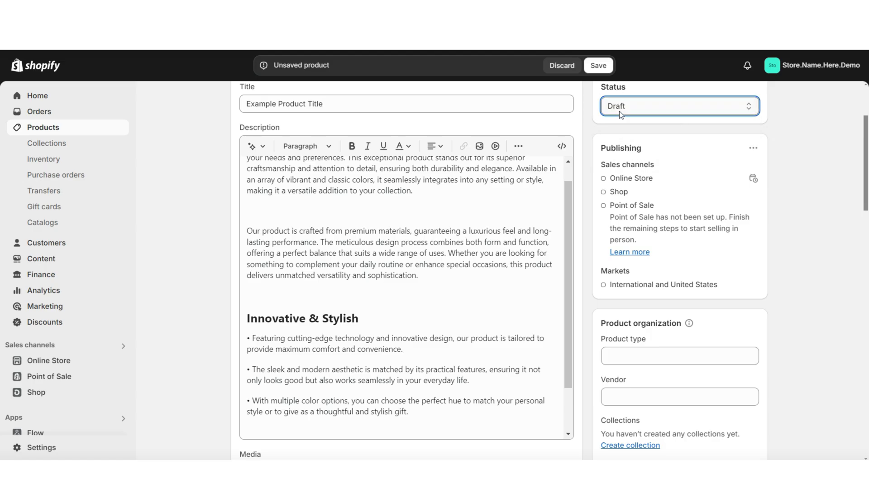
{"action": "left_click", "coordinate": [623, 108]}
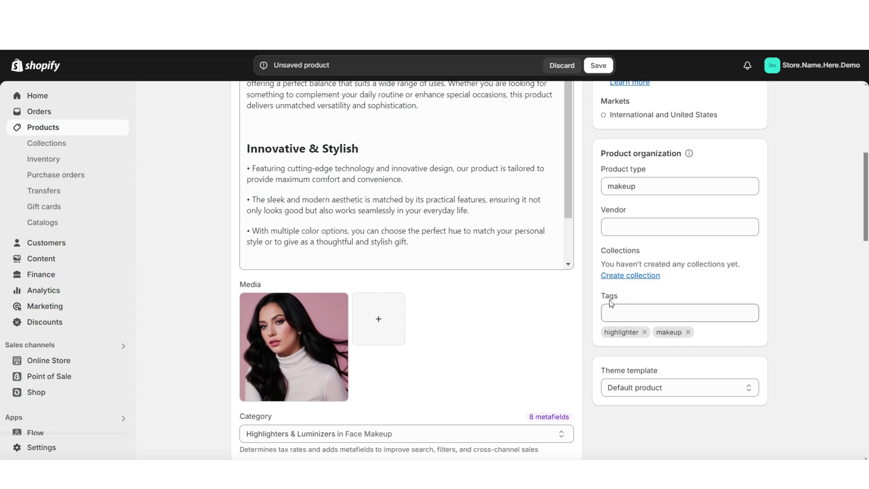
- Preview the product's page on the online store
{"action": "left_click_drag", "start_coordinate": [866, 222], "coordinate": [866, 211]}
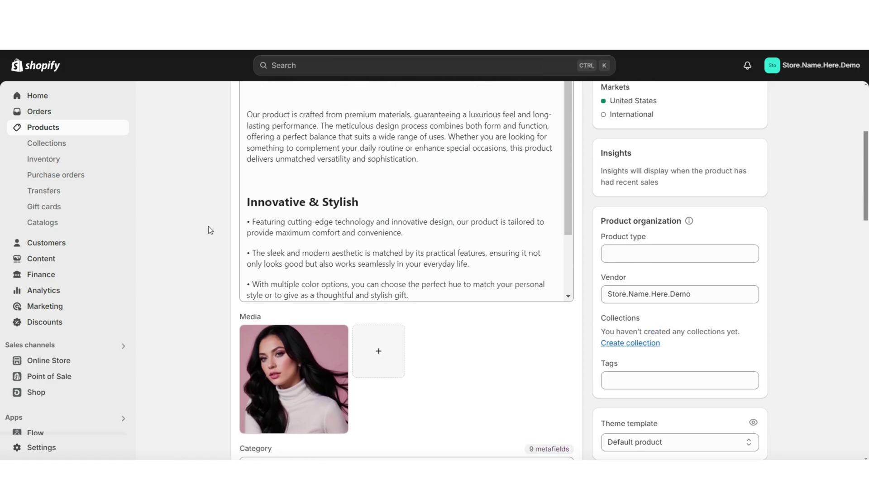
{"action": "scroll", "coordinate": [208, 227], "scroll_direction": "up", "scroll_amount": 5}
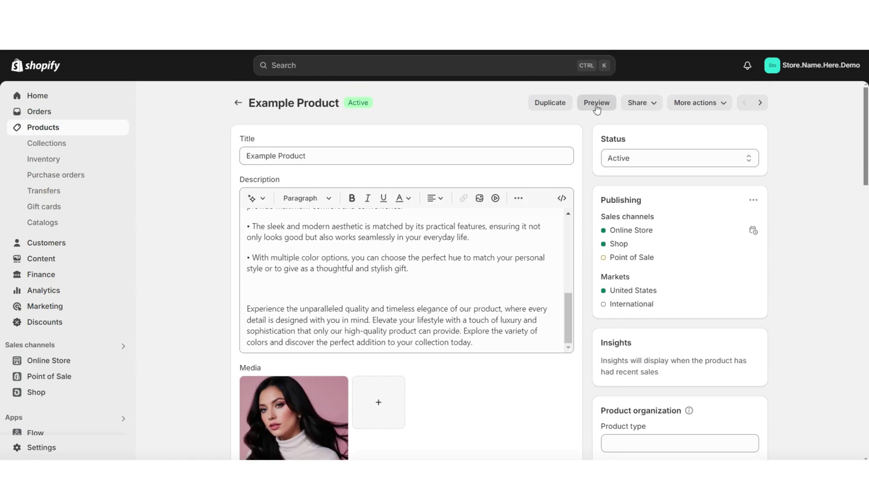
{"action": "left_click", "coordinate": [597, 103]}
{"action": "left_click_drag", "start_coordinate": [866, 158], "coordinate": [865, 371]}
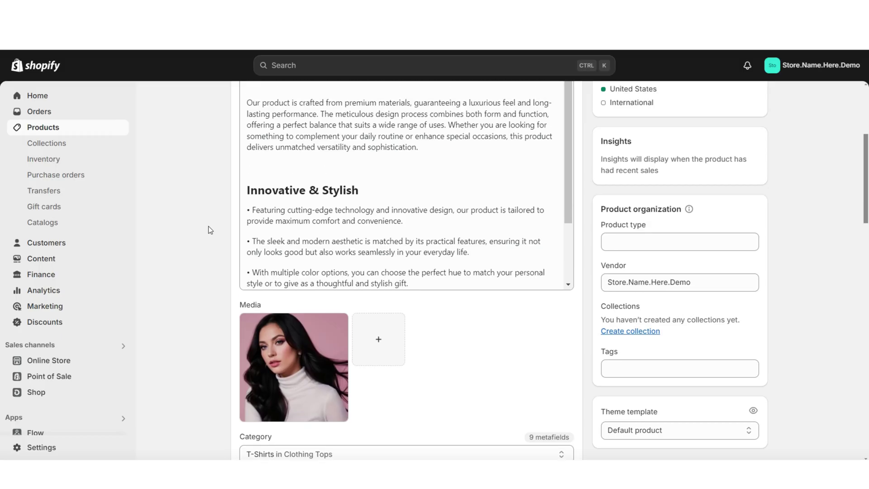
{"action": "scroll", "coordinate": [208, 226], "scroll_direction": "up", "scroll_amount": 5}
- Create a new collection titled 'Highlighters' and save it
{"action": "left_click", "coordinate": [237, 102]}
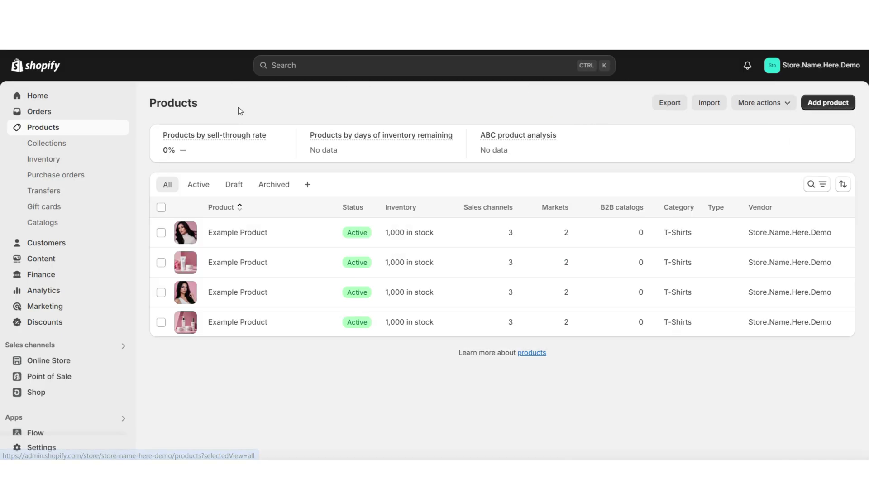
{"action": "left_click", "coordinate": [67, 144]}
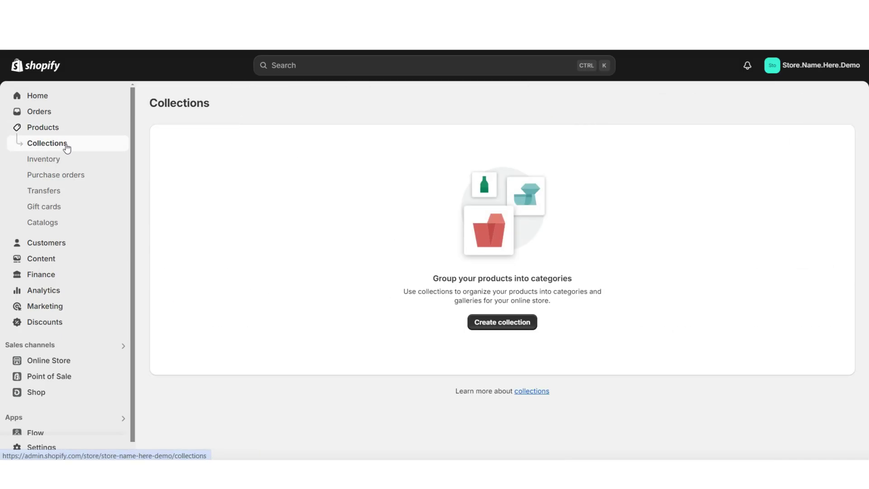
{"action": "left_click", "coordinate": [476, 321]}
{"action": "left_click", "coordinate": [390, 155]}
{"action": "type", "text": "Highlighters"}
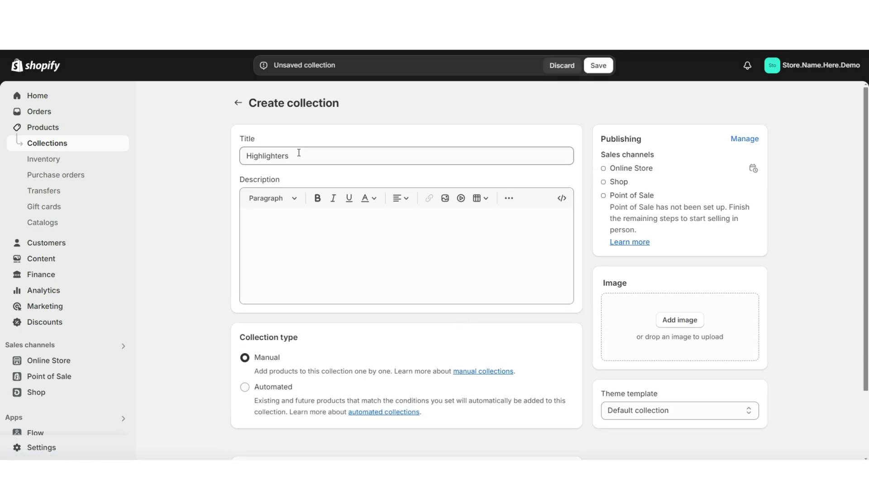
{"action": "left_click", "coordinate": [598, 65]}
- Add all four Example Products to the Highlighters collection
{"action": "scroll", "coordinate": [209, 231], "scroll_direction": "down", "scroll_amount": 3}
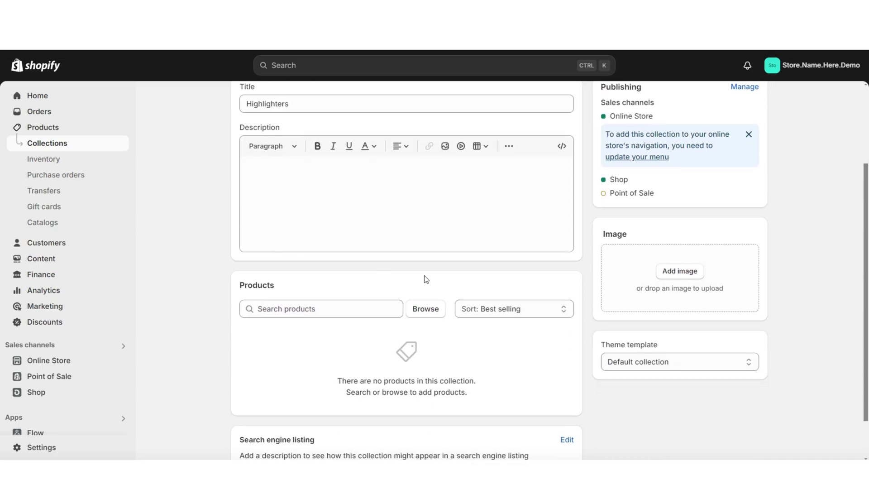
{"action": "left_click", "coordinate": [433, 310]}
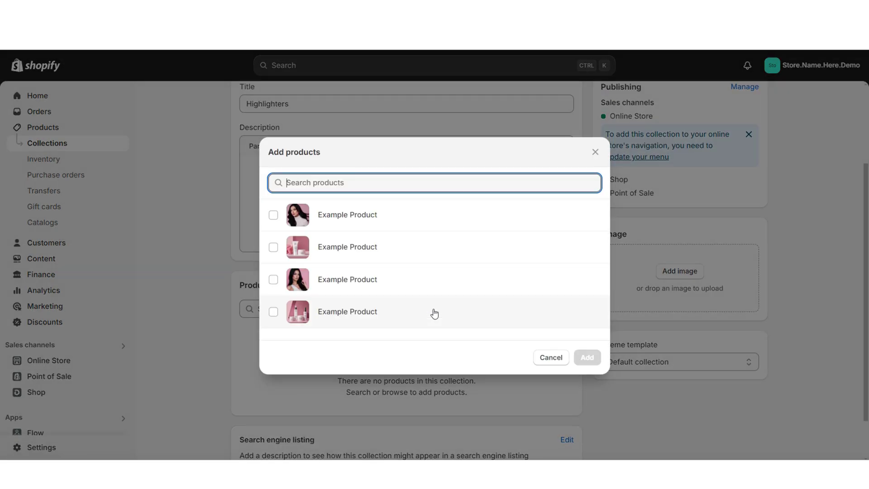
{"action": "left_click", "coordinate": [273, 217]}
{"action": "left_click", "coordinate": [273, 247]}
{"action": "left_click", "coordinate": [274, 279]}
{"action": "left_click", "coordinate": [273, 312]}
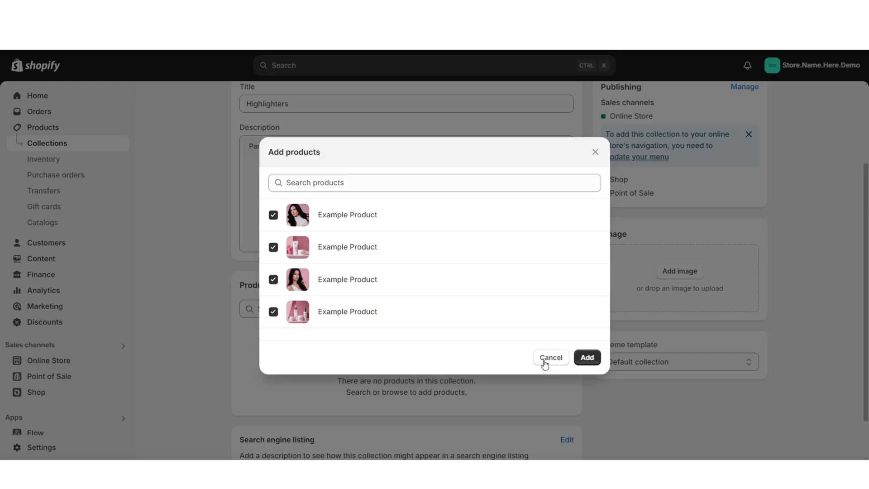
{"action": "left_click", "coordinate": [581, 357]}
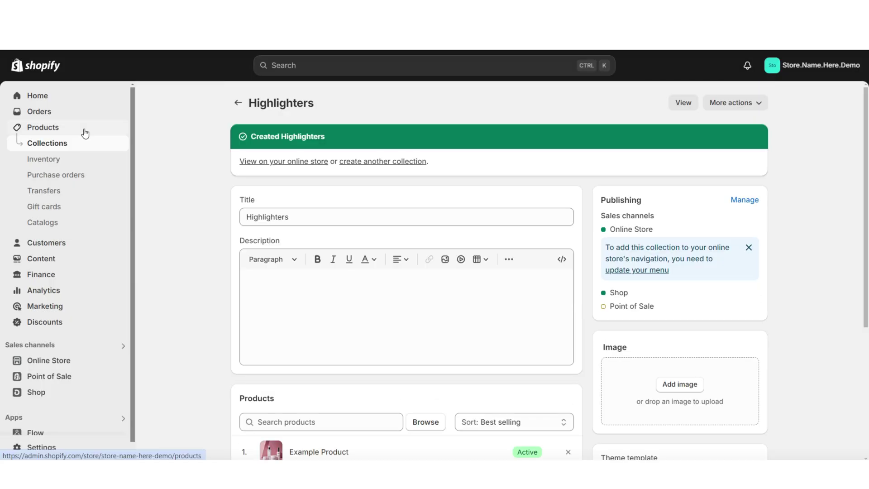
- Open the second Example Product to confirm which collections it belongs to
{"action": "left_click", "coordinate": [85, 133]}
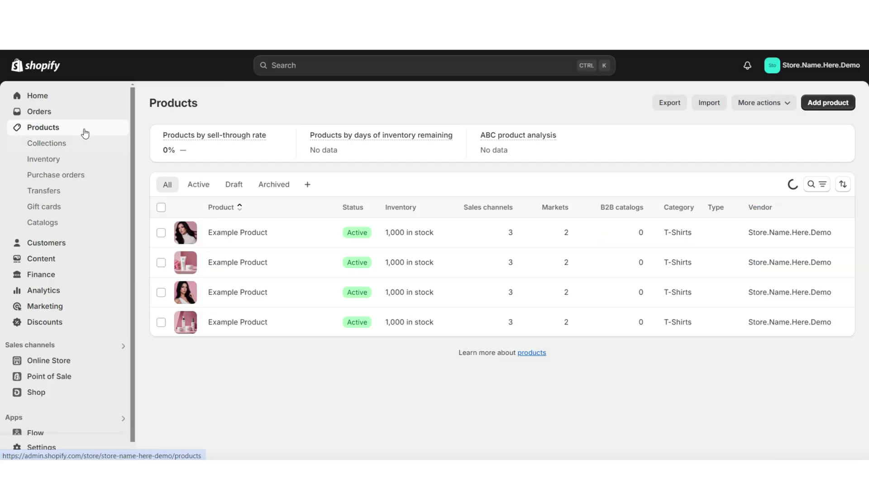
{"action": "left_click", "coordinate": [231, 262]}
{"action": "scroll", "coordinate": [764, 305], "scroll_direction": "down", "scroll_amount": 6}
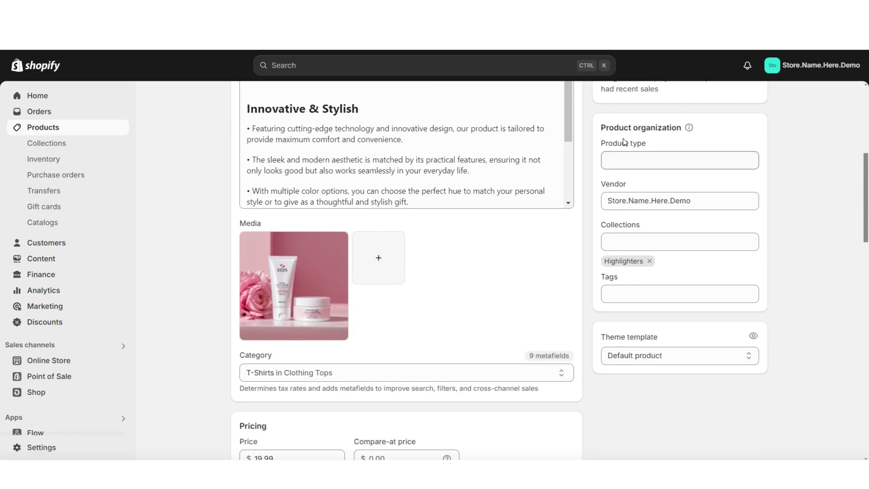
{"action": "left_click", "coordinate": [624, 241]}
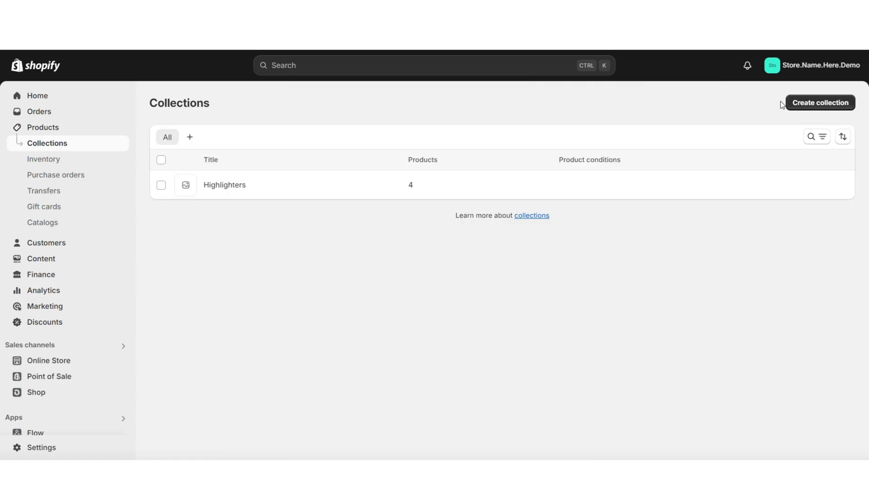
- Create another Highlighters collection as automated with a product-title condition, and save it
{"action": "left_click", "coordinate": [795, 104]}
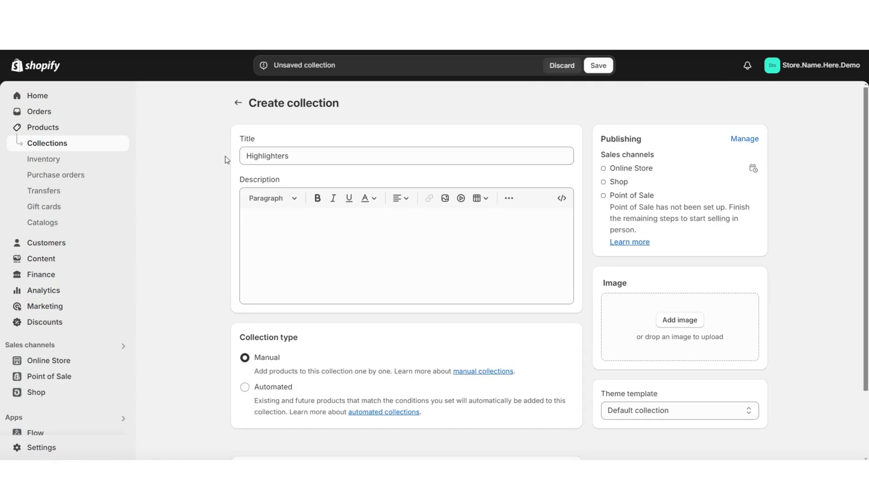
{"action": "scroll", "coordinate": [193, 251], "scroll_direction": "down", "scroll_amount": 2}
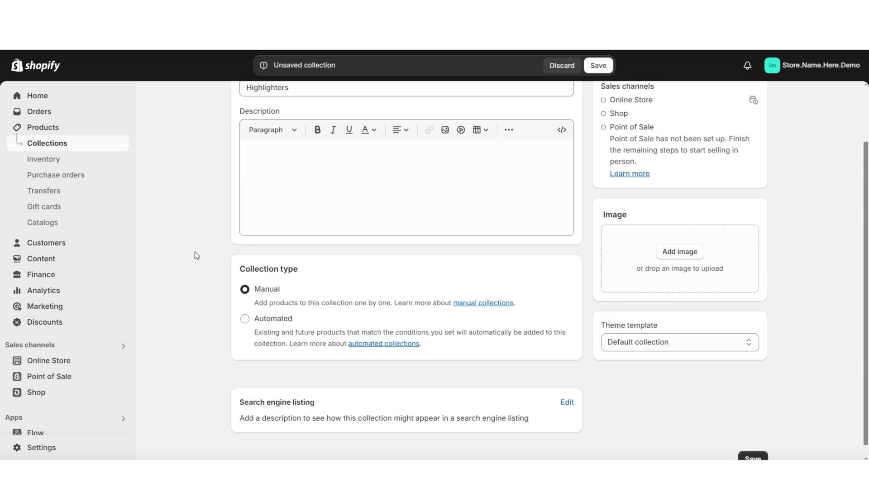
{"action": "left_click", "coordinate": [250, 306]}
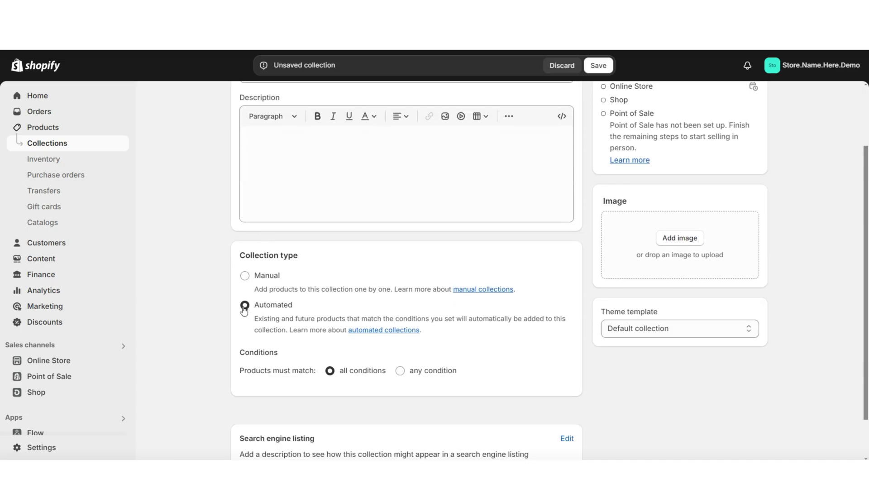
{"action": "scroll", "coordinate": [326, 298], "scroll_direction": "down", "scroll_amount": 2}
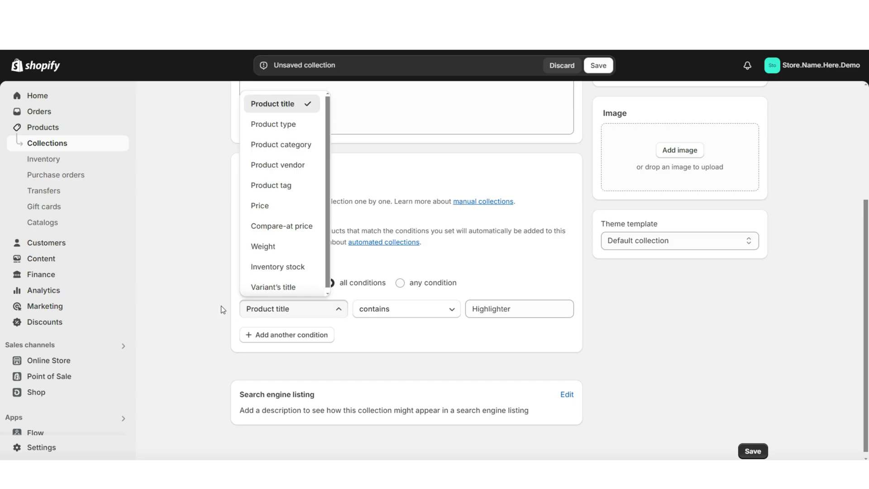
{"action": "left_click", "coordinate": [259, 308]}
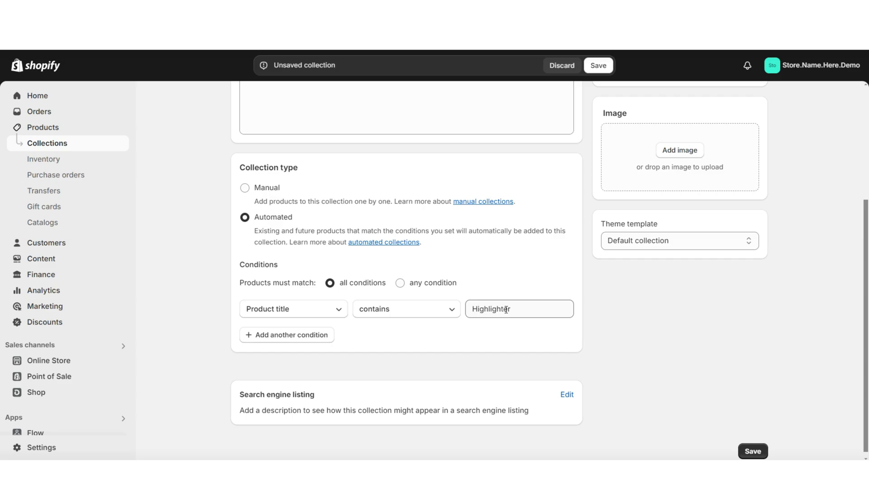
{"action": "scroll", "coordinate": [506, 309], "scroll_direction": "up", "scroll_amount": 1}
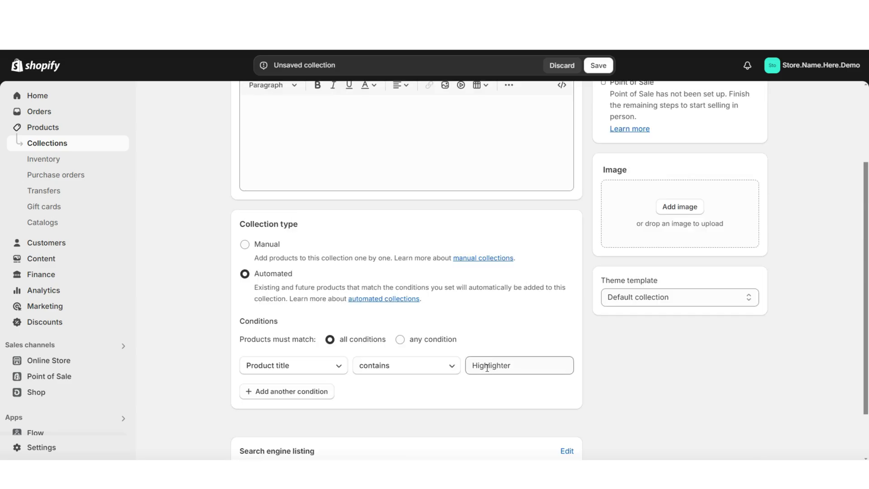
{"action": "scroll", "coordinate": [462, 341], "scroll_direction": "up", "scroll_amount": 2}
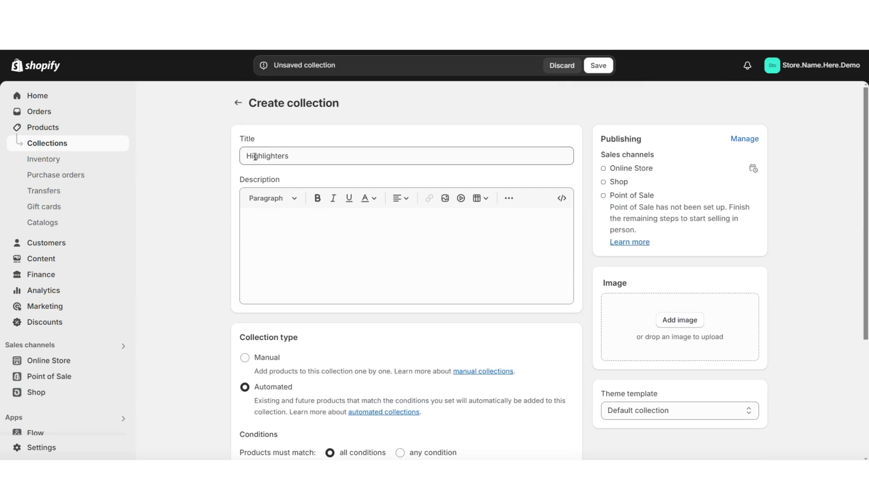
{"action": "left_click", "coordinate": [599, 66]}
{"action": "scroll", "coordinate": [384, 169], "scroll_direction": "down", "scroll_amount": 3}
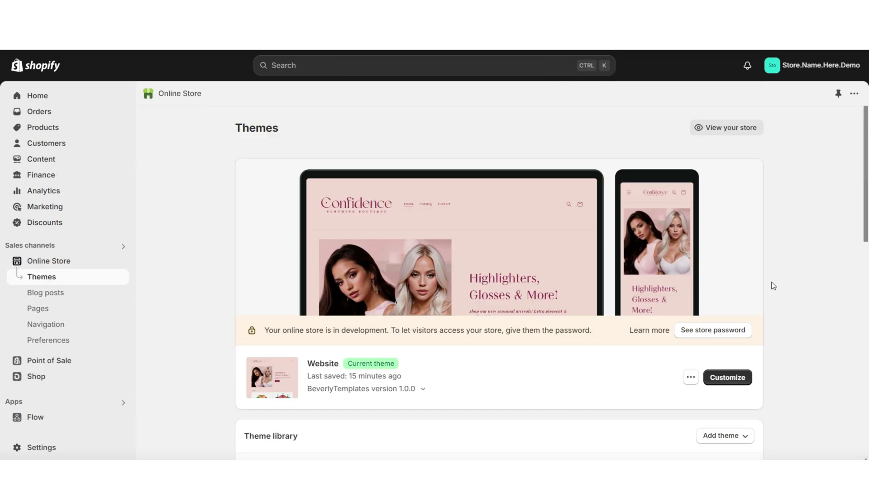
- In the theme editor, assign Highlighters and Makeup Brushes to the homepage collection cards
{"action": "left_click", "coordinate": [720, 377]}
{"action": "scroll", "coordinate": [455, 218], "scroll_direction": "down", "scroll_amount": 5}
{"action": "left_click", "coordinate": [401, 236]}
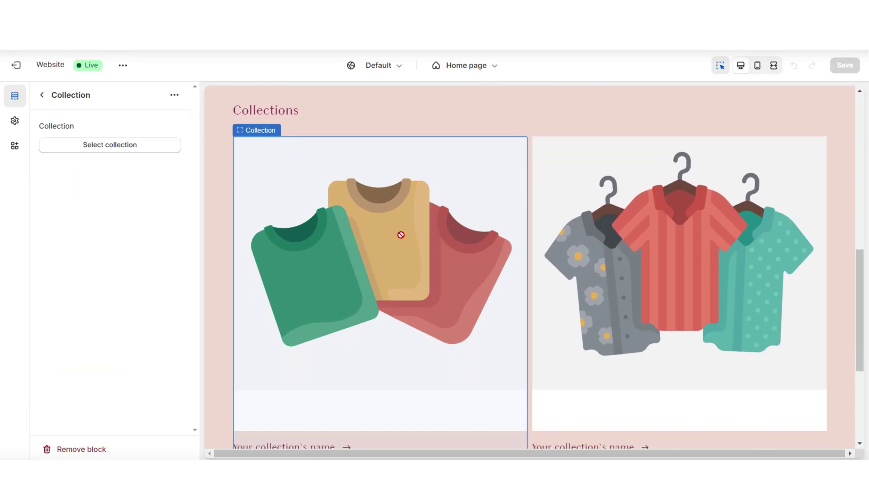
{"action": "left_click", "coordinate": [117, 144]}
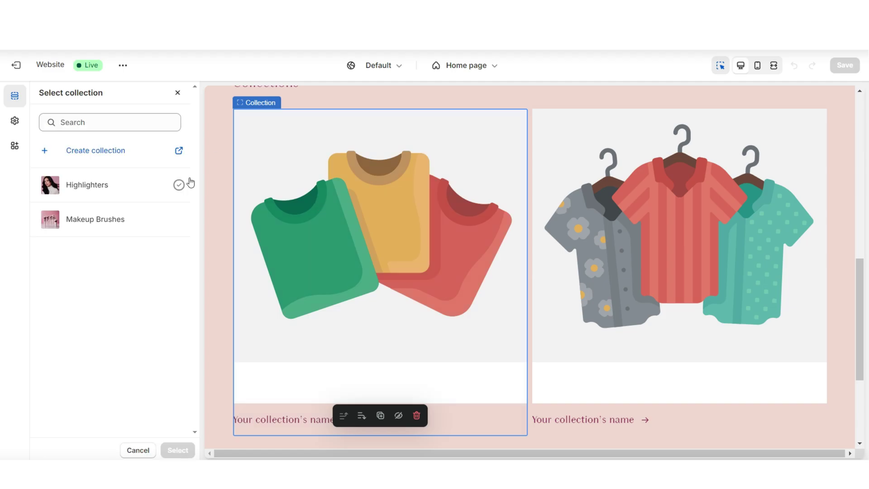
{"action": "left_click", "coordinate": [178, 185]}
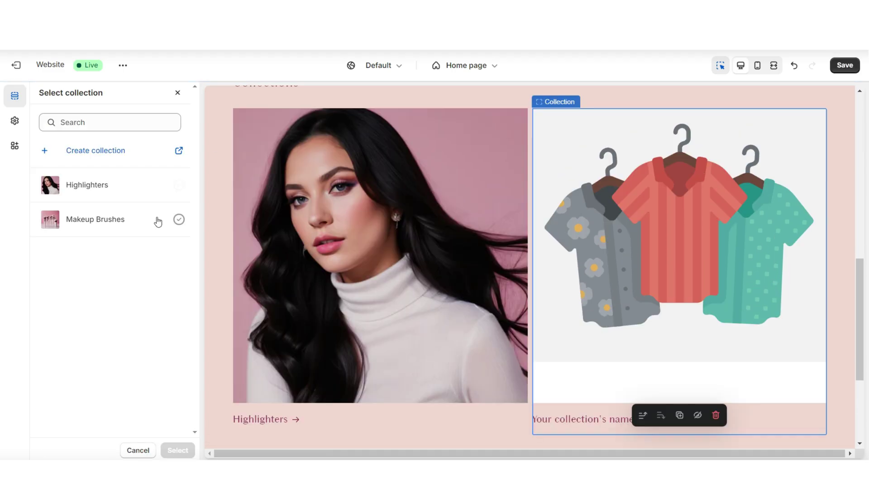
{"action": "left_click", "coordinate": [157, 221]}
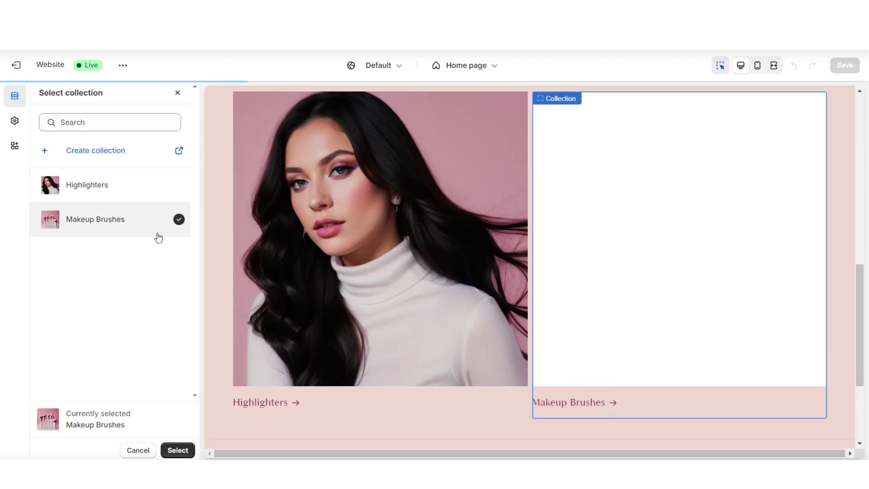
{"action": "left_click", "coordinate": [177, 450]}
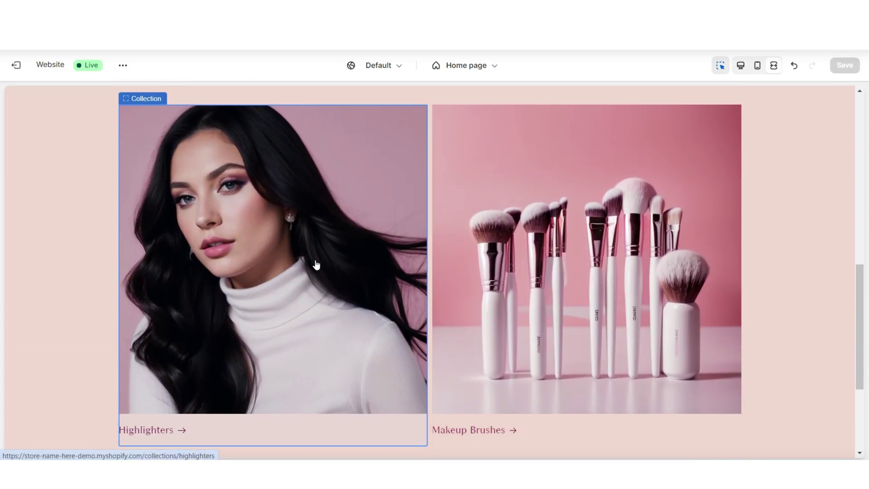
{"action": "left_click", "coordinate": [326, 254]}
- Preview the Highlighters collection page and its availability and price filters
{"action": "left_click", "coordinate": [450, 202]}
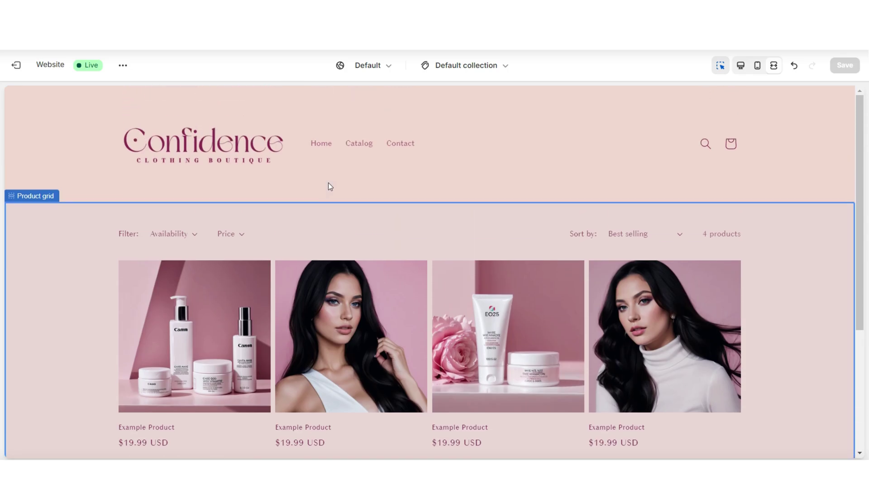
{"action": "scroll", "coordinate": [328, 183], "scroll_direction": "down", "scroll_amount": 2}
{"action": "left_click", "coordinate": [186, 178]}
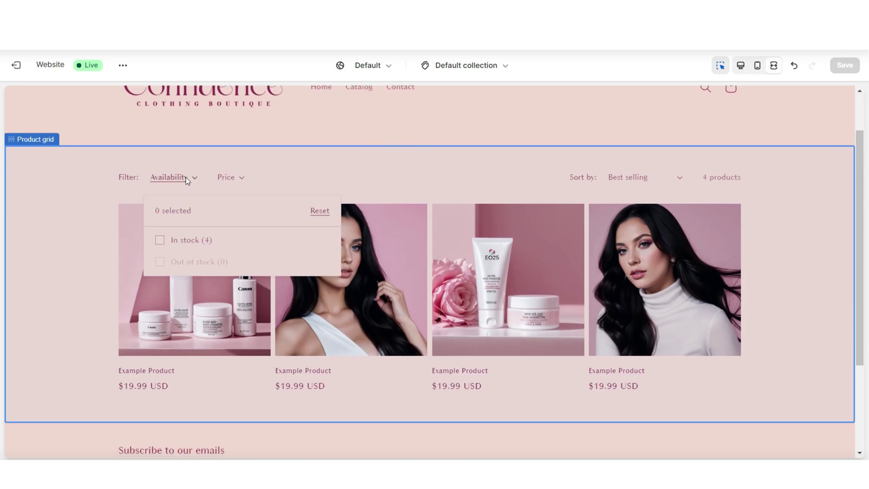
{"action": "left_click", "coordinate": [233, 178]}
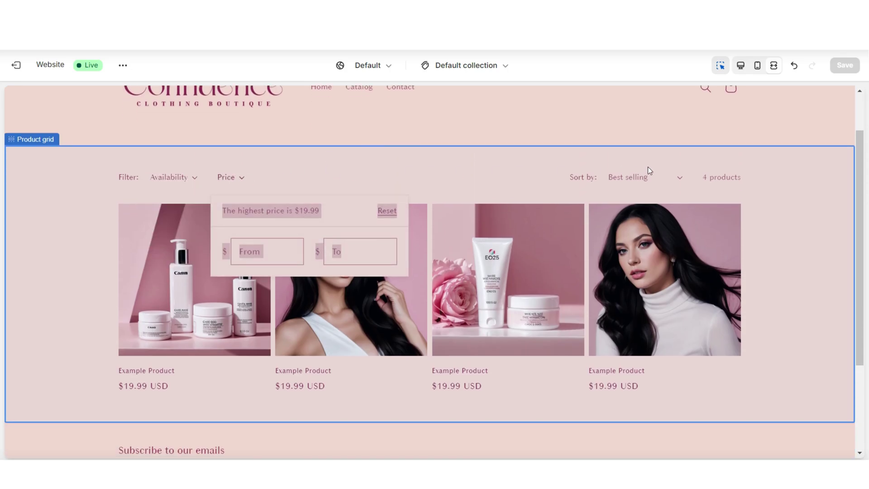
{"action": "key", "text": "ctrl+shift+f"}
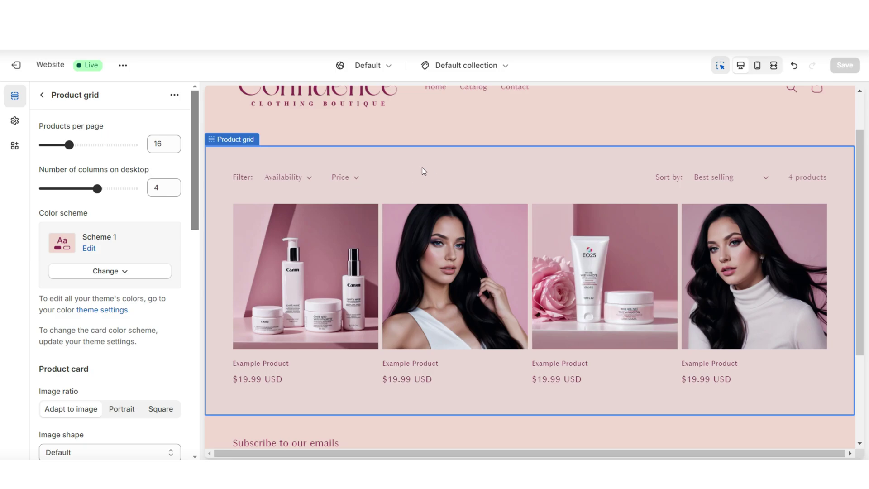
- Back on the Home page, select the Collection list section
{"action": "scroll", "coordinate": [190, 207], "scroll_direction": "down", "scroll_amount": 3}
{"action": "scroll", "coordinate": [130, 182], "scroll_direction": "down", "scroll_amount": 6}
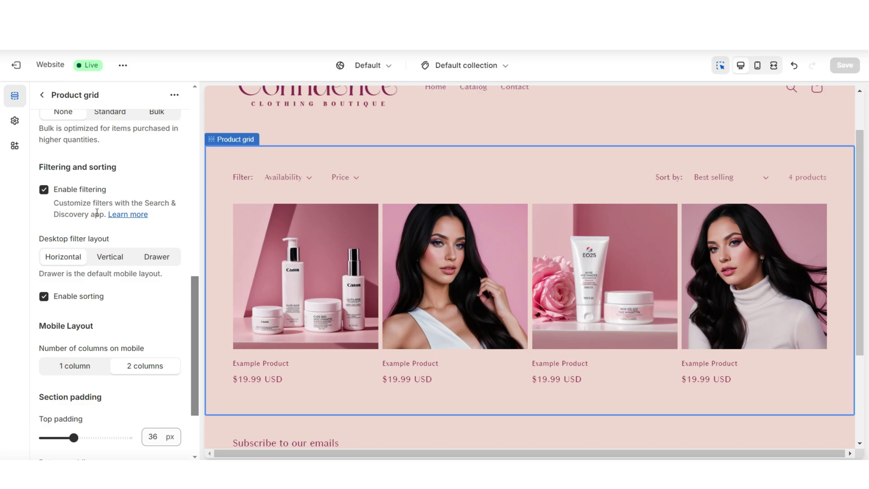
{"action": "scroll", "coordinate": [190, 233], "scroll_direction": "up", "scroll_amount": 4}
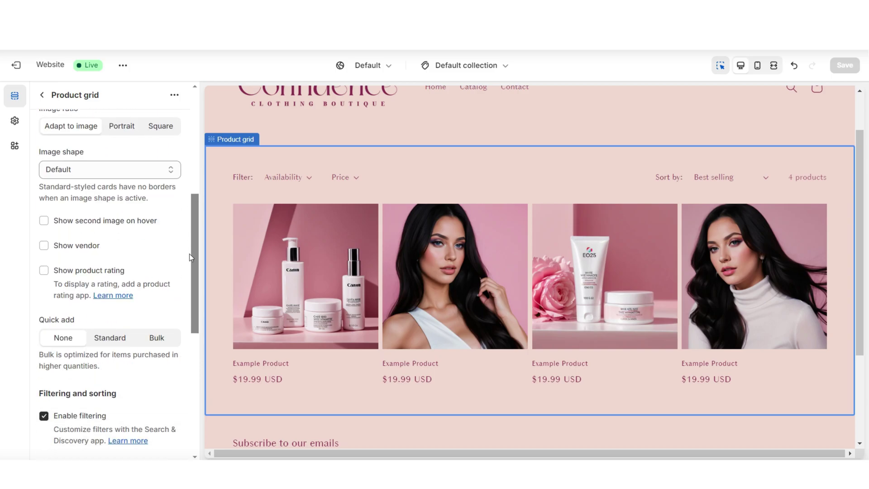
{"action": "scroll", "coordinate": [84, 292], "scroll_direction": "up", "scroll_amount": 1}
{"action": "scroll", "coordinate": [120, 287], "scroll_direction": "up", "scroll_amount": 3}
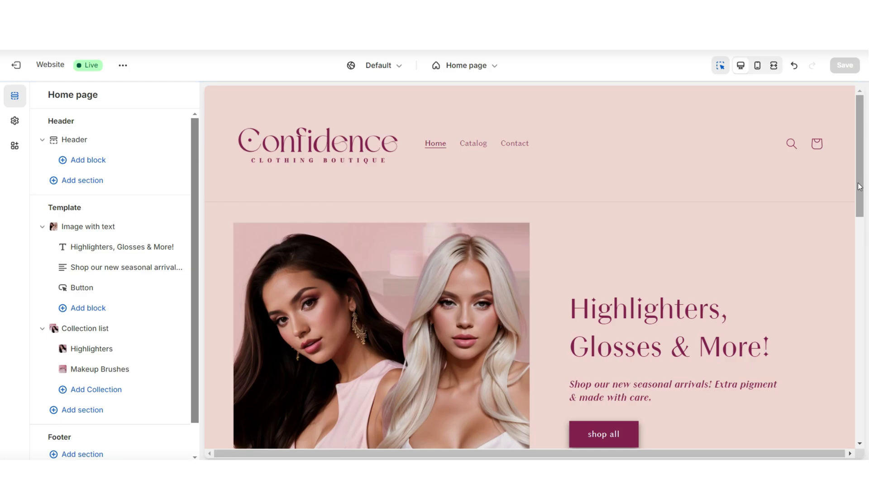
{"action": "scroll", "coordinate": [857, 183], "scroll_direction": "down", "scroll_amount": 10}
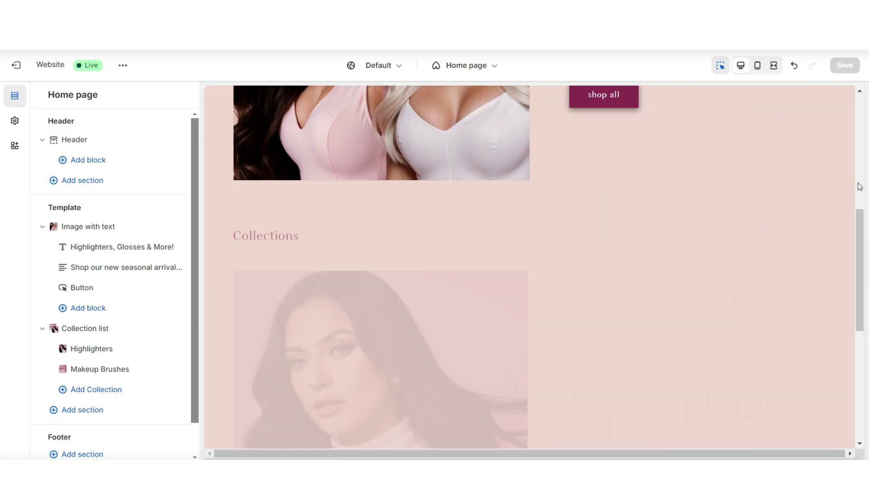
{"action": "left_click", "coordinate": [219, 303]}
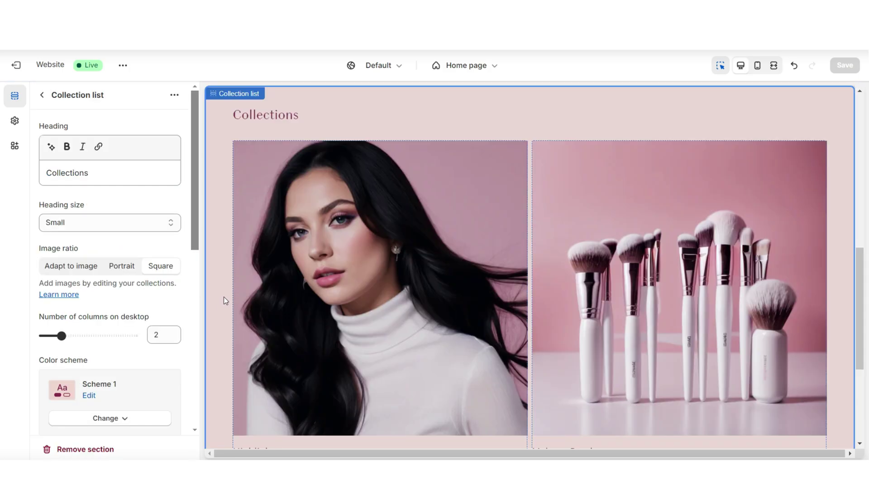
- Try a Portrait image ratio on the collection cards, then undo it to keep square images
{"action": "scroll", "coordinate": [82, 204], "scroll_direction": "down", "scroll_amount": 1}
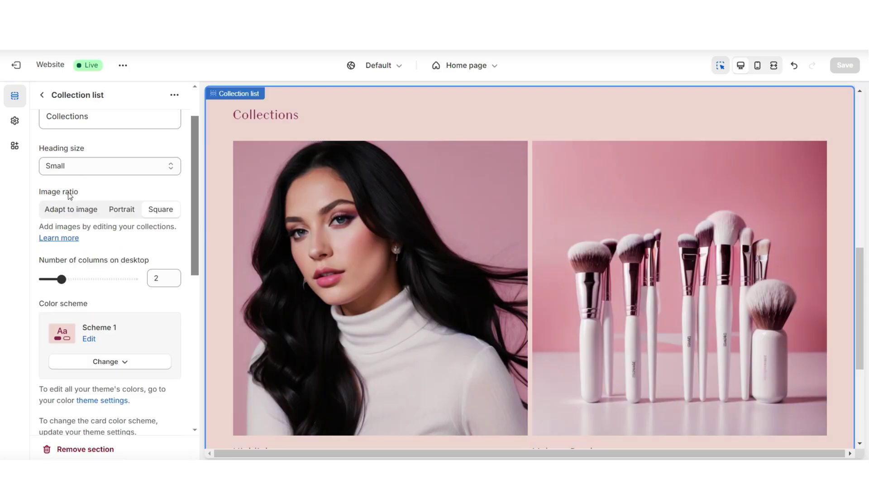
{"action": "left_click", "coordinate": [120, 212]}
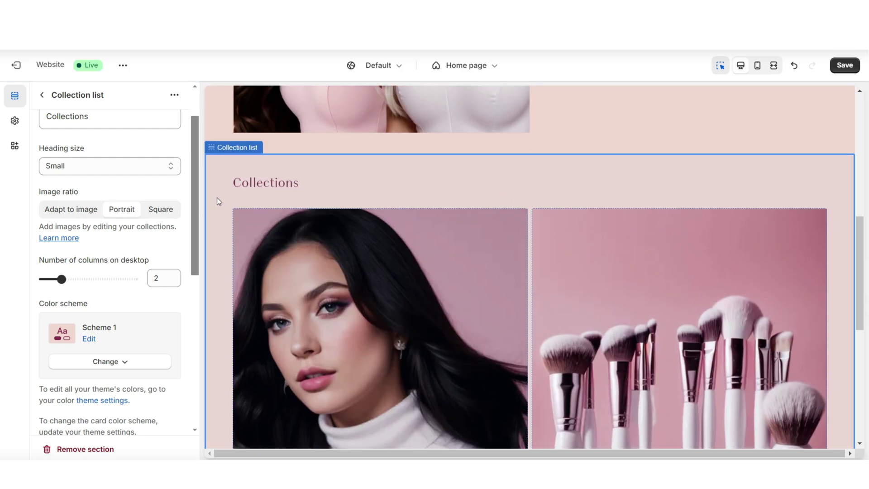
{"action": "left_click", "coordinate": [792, 65]}
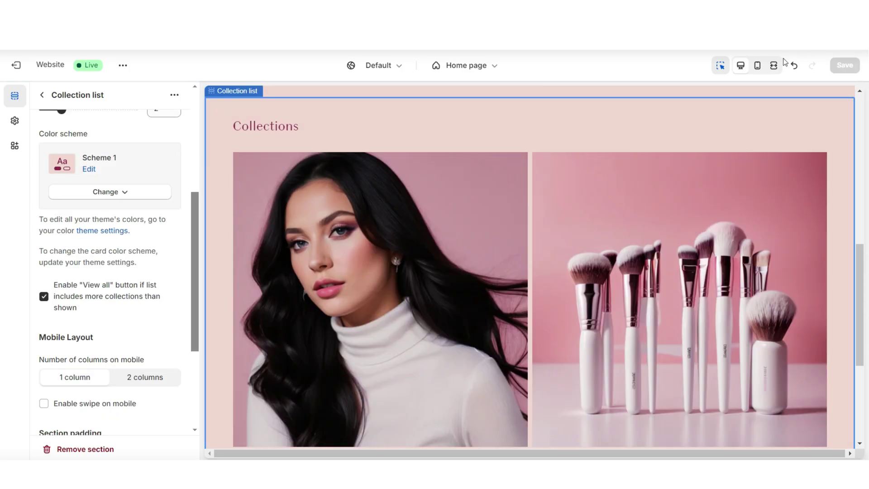
- In the mobile preview, set the collection list to 2 columns on mobile
{"action": "left_click", "coordinate": [757, 65]}
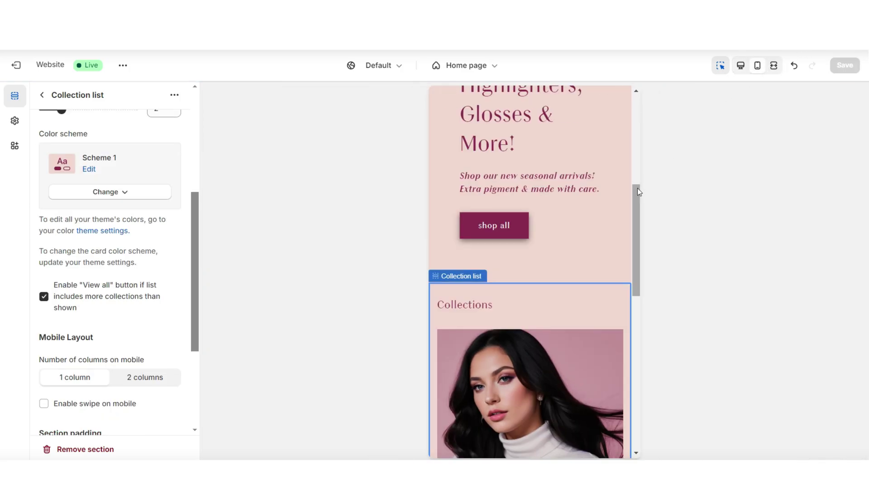
{"action": "scroll", "coordinate": [638, 188], "scroll_direction": "down", "scroll_amount": 8}
{"action": "scroll", "coordinate": [638, 189], "scroll_direction": "up", "scroll_amount": 4}
{"action": "scroll", "coordinate": [77, 233], "scroll_direction": "down", "scroll_amount": 3}
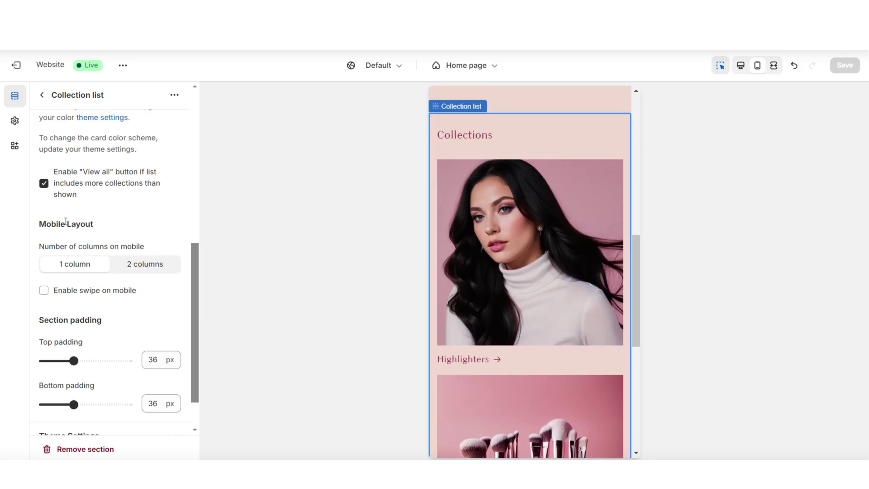
{"action": "left_click", "coordinate": [135, 267]}
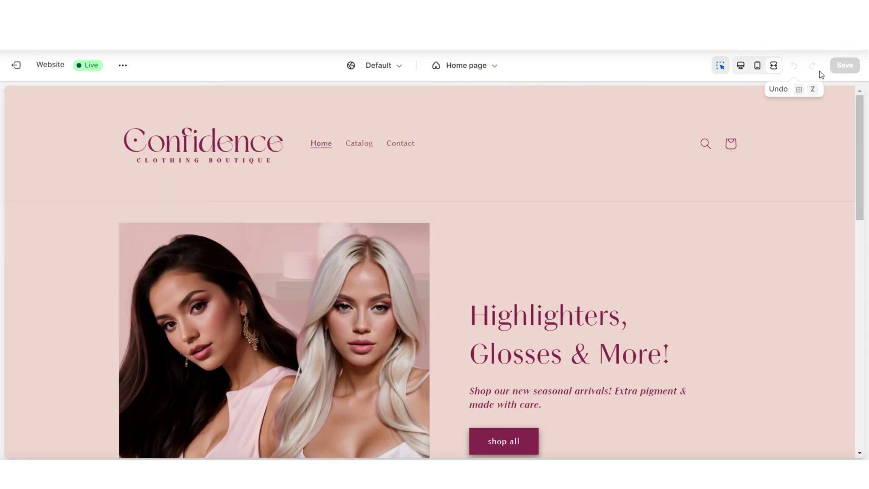
- Create a new navigation menu titled 'New Menu'
{"action": "left_click", "coordinate": [370, 143]}
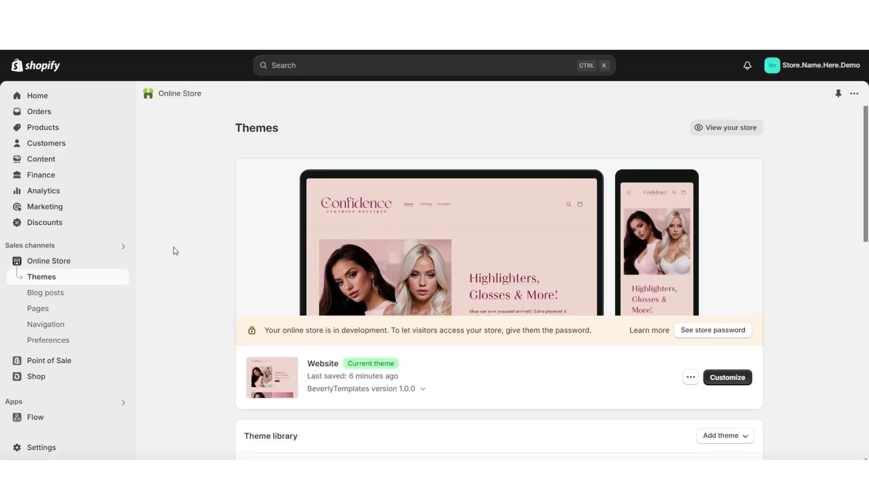
{"action": "left_click", "coordinate": [75, 329]}
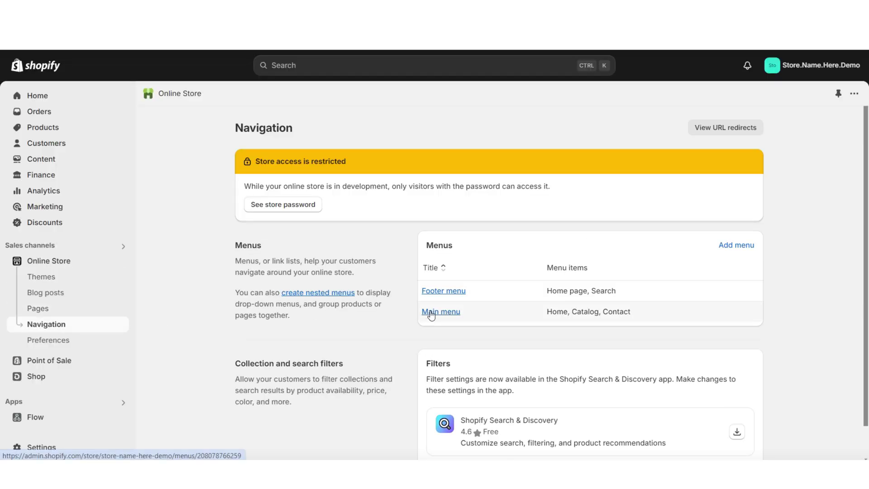
{"action": "left_click", "coordinate": [730, 249]}
{"action": "left_click", "coordinate": [253, 180]}
{"action": "type", "text": "New"}
- Add a Home item linked to the Home page
{"action": "left_click", "coordinate": [284, 320]}
{"action": "left_click", "coordinate": [755, 174]}
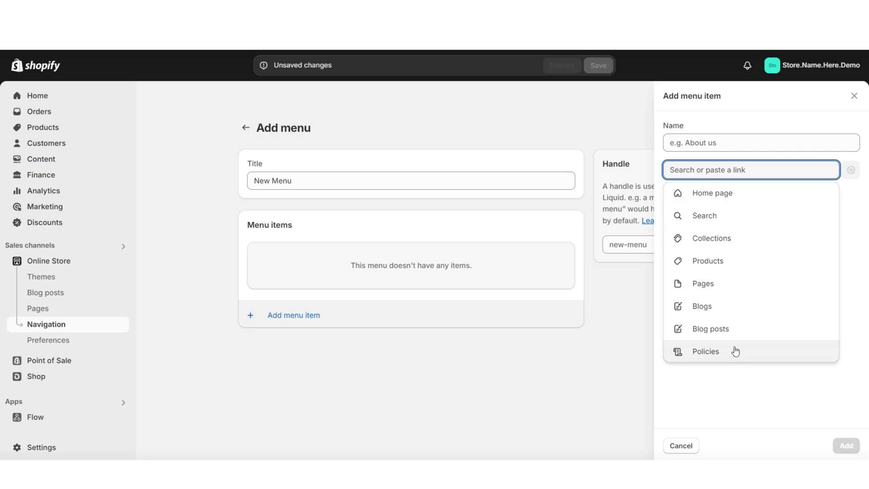
{"action": "left_click", "coordinate": [717, 199]}
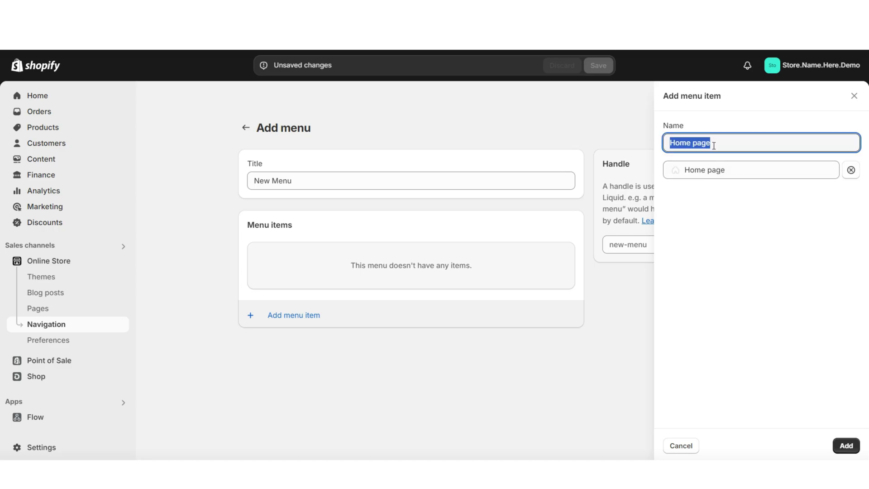
{"action": "type", "text": "Home"}
{"action": "left_click", "coordinate": [845, 445]}
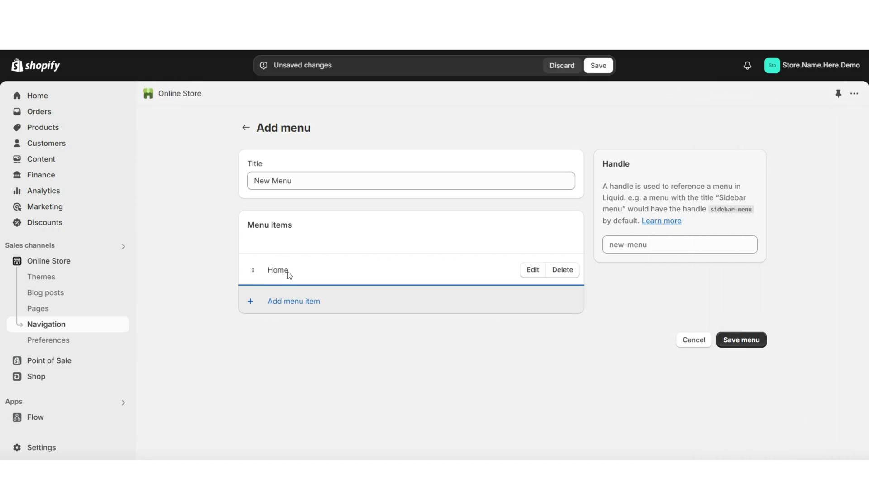
- Add an All collections item linked to the All collections page
{"action": "left_click", "coordinate": [284, 300]}
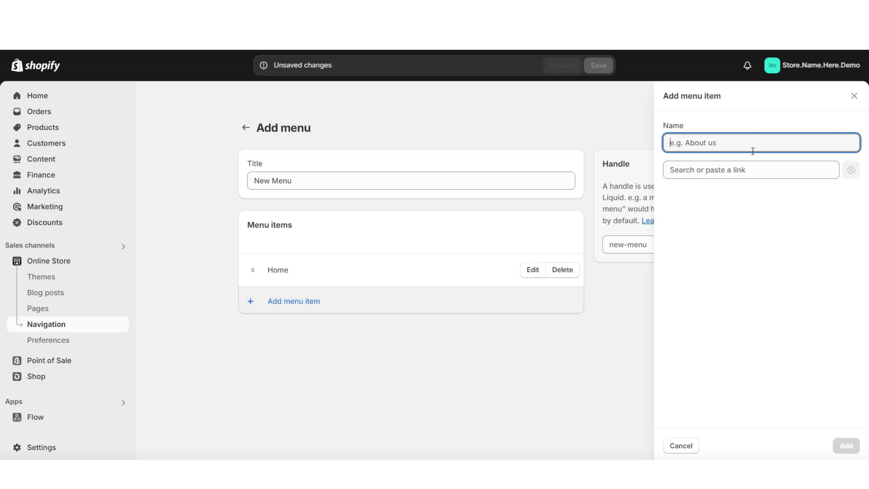
{"action": "left_click", "coordinate": [737, 170]}
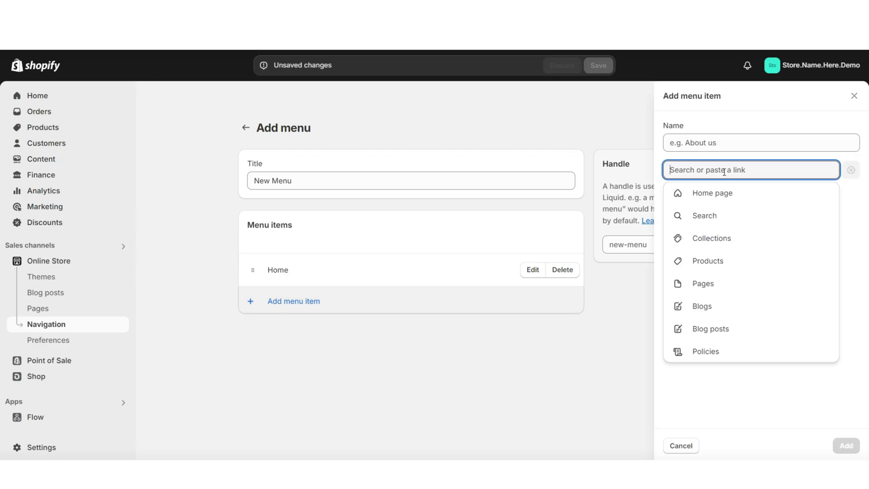
{"action": "left_click", "coordinate": [719, 239]}
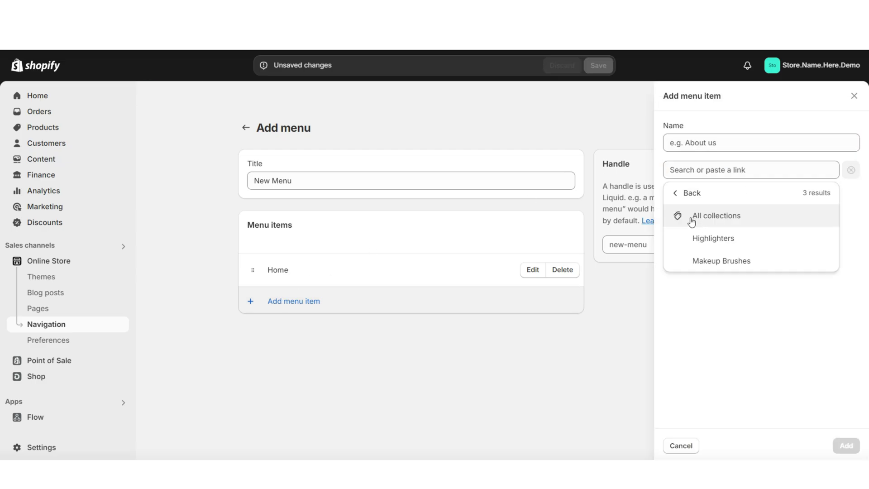
{"action": "left_click", "coordinate": [718, 216]}
{"action": "left_click", "coordinate": [740, 145]}
{"action": "left_click", "coordinate": [839, 446]}
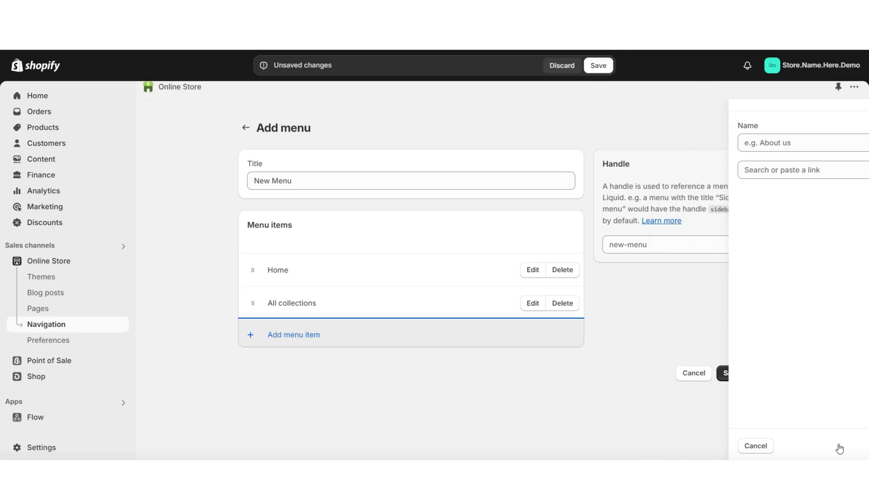
- Add Highlighters and Makeup Brushes items, each linked to its collection
{"action": "left_click", "coordinate": [306, 335]}
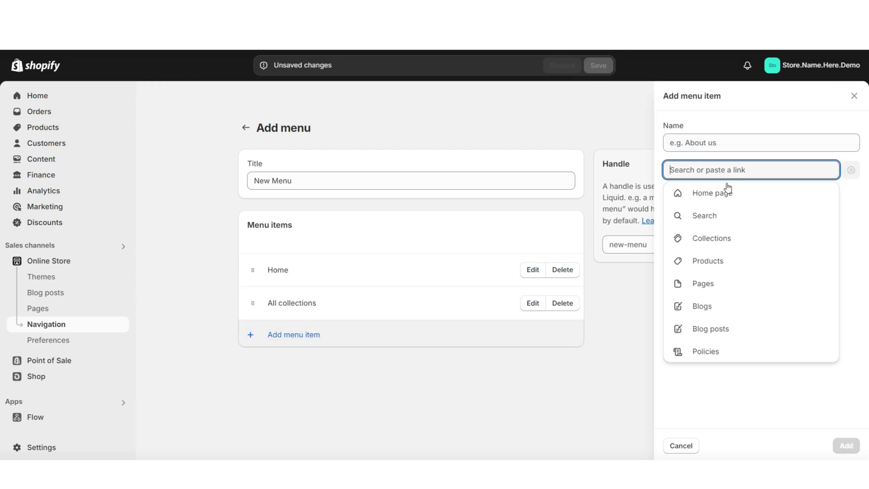
{"action": "left_click", "coordinate": [711, 243]}
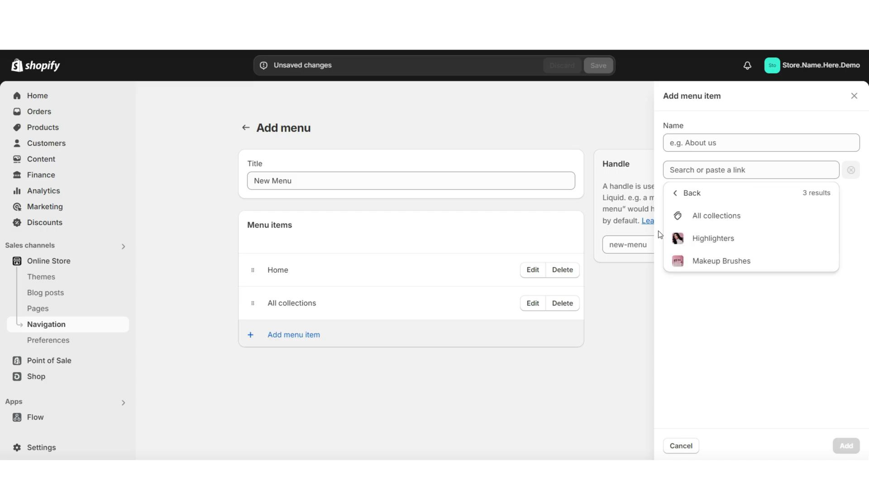
{"action": "left_click", "coordinate": [708, 247]}
{"action": "left_click", "coordinate": [843, 444]}
{"action": "left_click", "coordinate": [277, 376]}
{"action": "left_click", "coordinate": [751, 170]}
{"action": "left_click", "coordinate": [724, 240]}
{"action": "left_click", "coordinate": [719, 262]}
{"action": "left_click", "coordinate": [845, 445]}
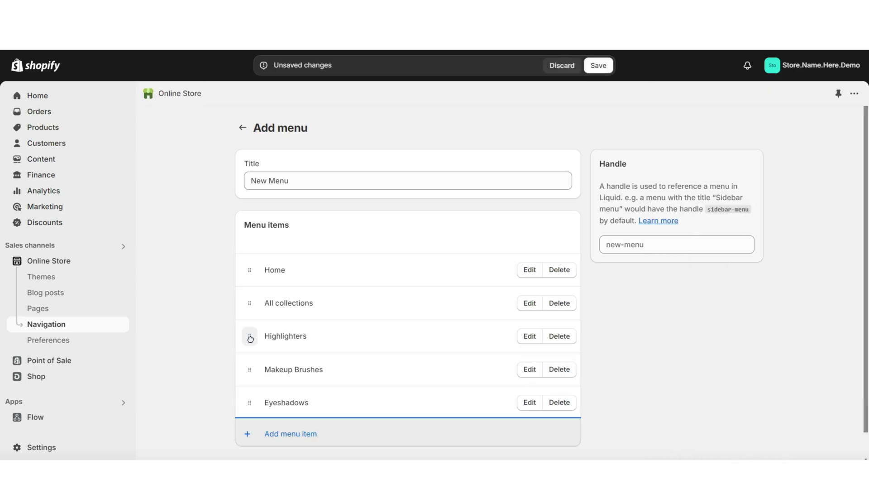
- Nest Highlighters, Makeup Brushes and Eyeshadows under All collections
{"action": "mouse_move", "coordinate": [250, 339]}
{"action": "left_mouse_down"}
{"action": "mouse_move", "coordinate": [249, 275]}
{"action": "mouse_move", "coordinate": [245, 337]}
{"action": "mouse_move", "coordinate": [269, 337]}
{"action": "mouse_move", "coordinate": [302, 304]}
{"action": "left_mouse_up"}
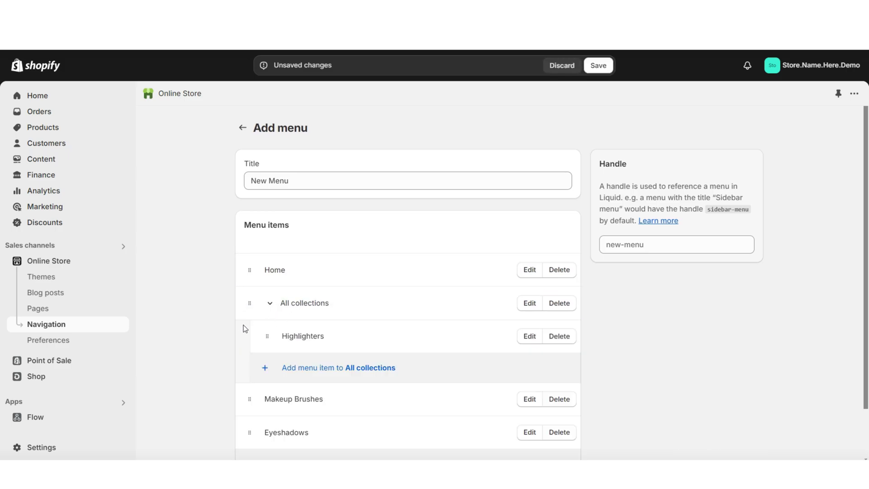
{"action": "scroll", "coordinate": [301, 334], "scroll_direction": "down", "scroll_amount": 1}
{"action": "left_click_drag", "start_coordinate": [249, 374], "coordinate": [254, 327]}
{"action": "left_click_drag", "start_coordinate": [250, 408], "coordinate": [266, 378]}
{"action": "left_click", "coordinate": [270, 278]}
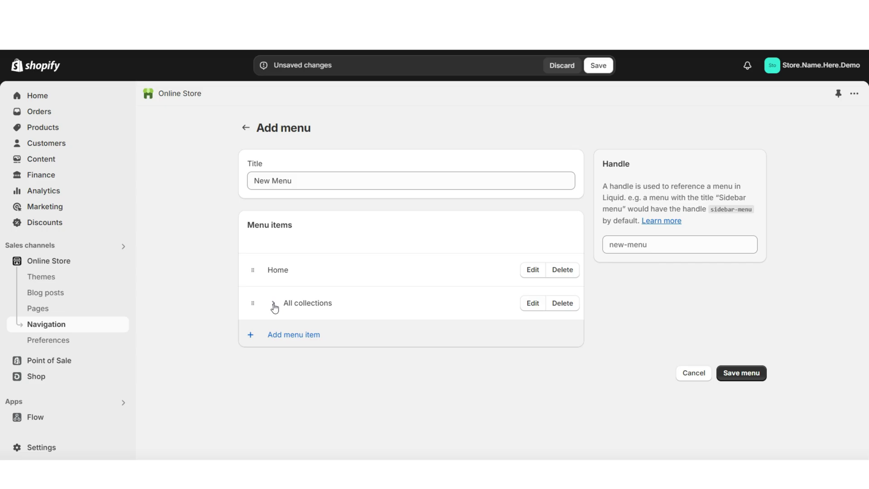
{"action": "left_click", "coordinate": [273, 307]}
- Add a top-level Blog item linked to the News blog
{"action": "scroll", "coordinate": [290, 326], "scroll_direction": "down", "scroll_amount": 2}
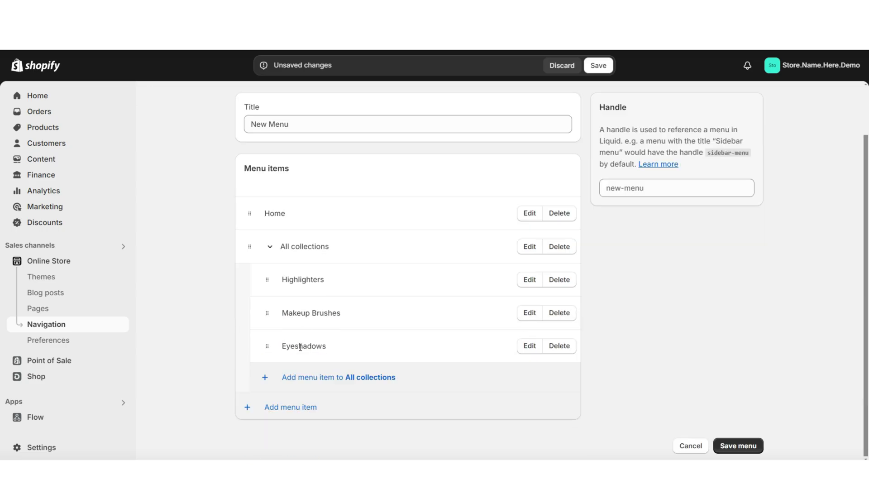
{"action": "left_click", "coordinate": [283, 408]}
{"action": "left_click", "coordinate": [710, 170]}
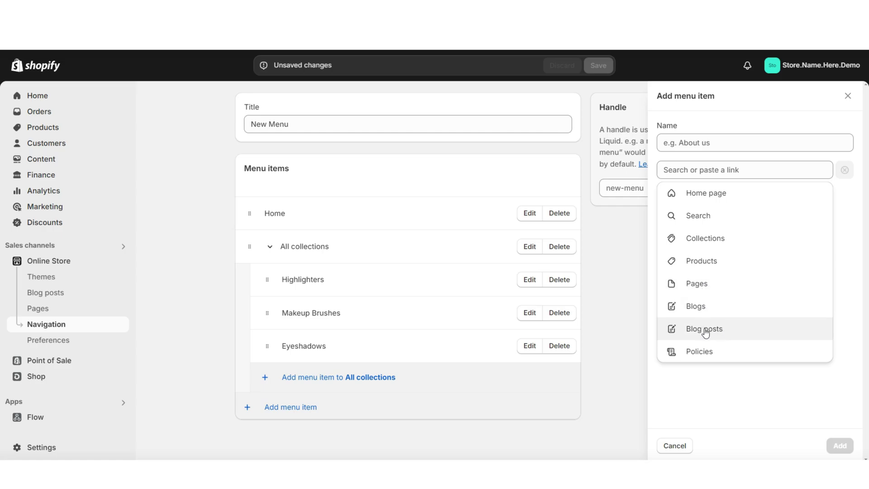
{"action": "left_click", "coordinate": [708, 311]}
{"action": "left_click", "coordinate": [709, 192]}
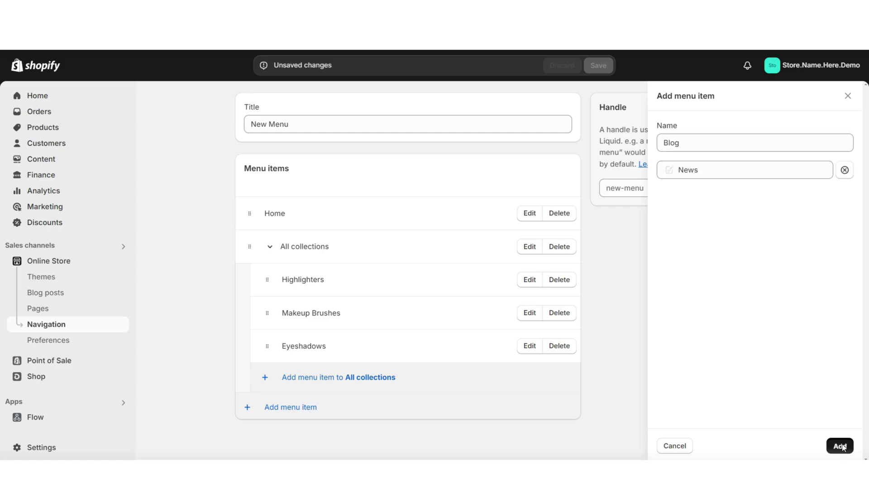
{"action": "left_click", "coordinate": [840, 445]}
- Add a Contact item linked to the Contact page and save the menu
{"action": "left_click", "coordinate": [284, 443]}
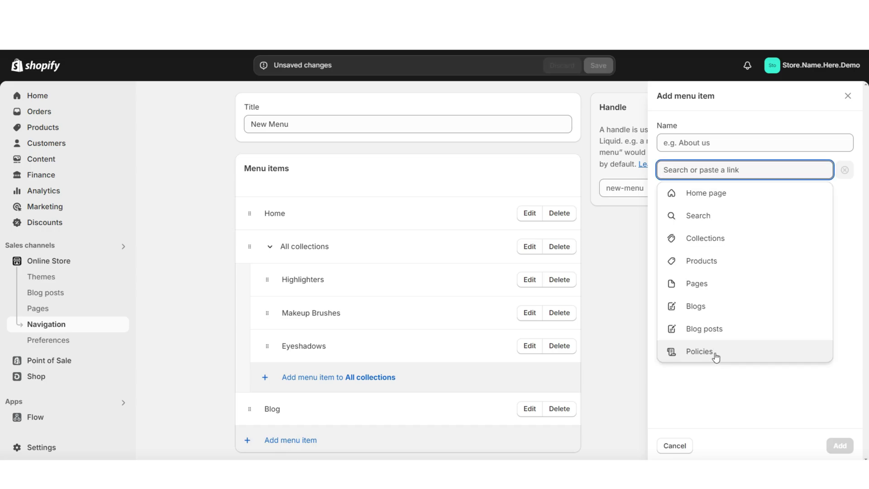
{"action": "left_click", "coordinate": [704, 283]}
{"action": "left_click", "coordinate": [701, 268]}
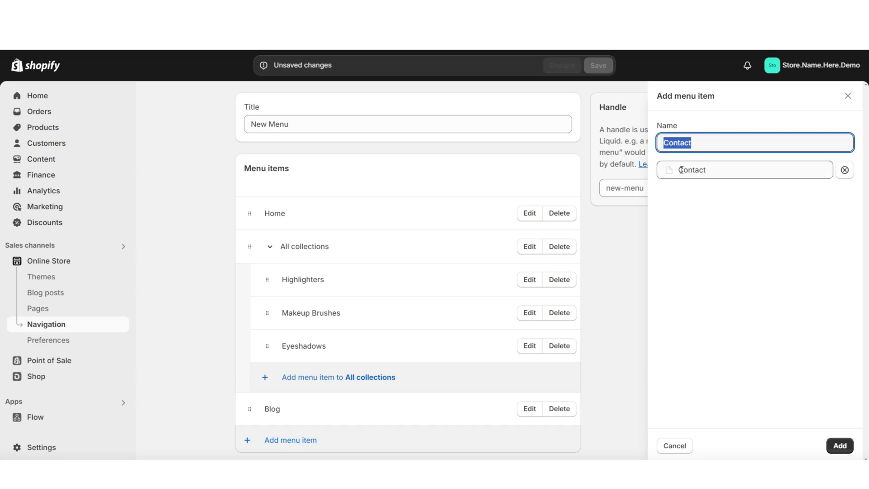
{"action": "key", "text": "Return"}
{"action": "left_click", "coordinate": [597, 65]}
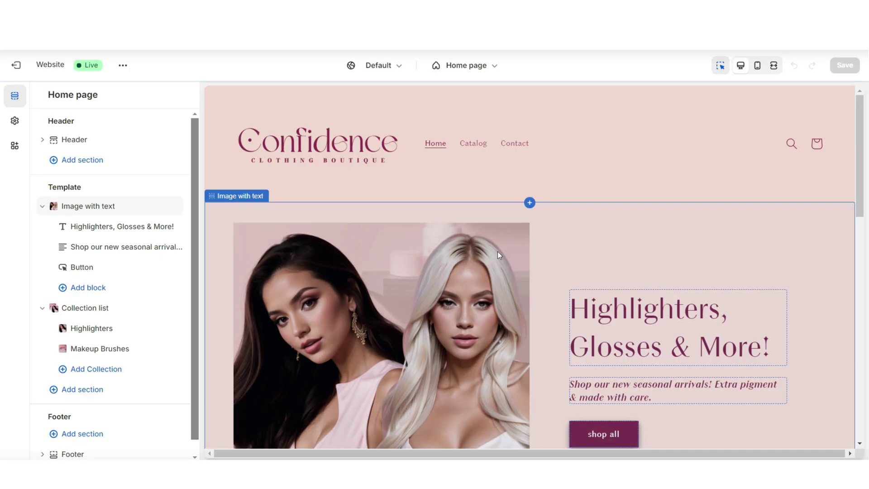
{"action": "scroll", "coordinate": [495, 252], "scroll_direction": "down", "scroll_amount": 2}
- Assign New Menu to the header's navigation and save the theme
{"action": "scroll", "coordinate": [495, 251], "scroll_direction": "up", "scroll_amount": 3}
{"action": "left_click", "coordinate": [550, 169]}
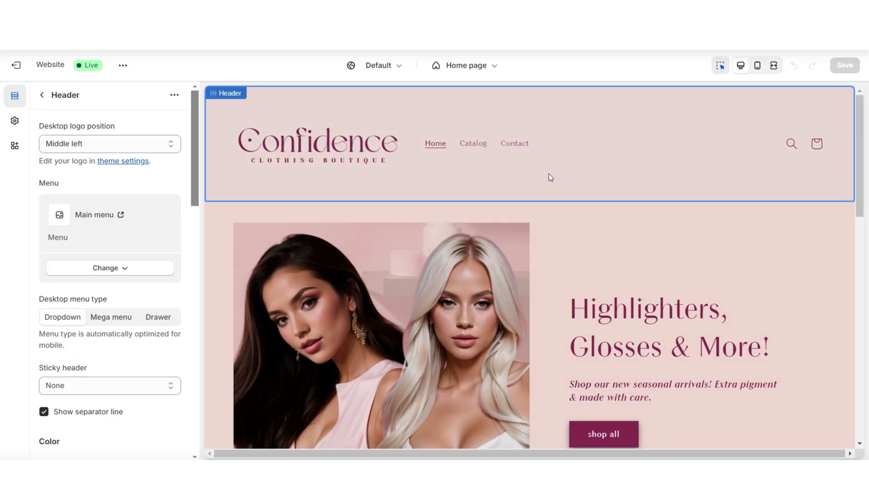
{"action": "left_click", "coordinate": [97, 270]}
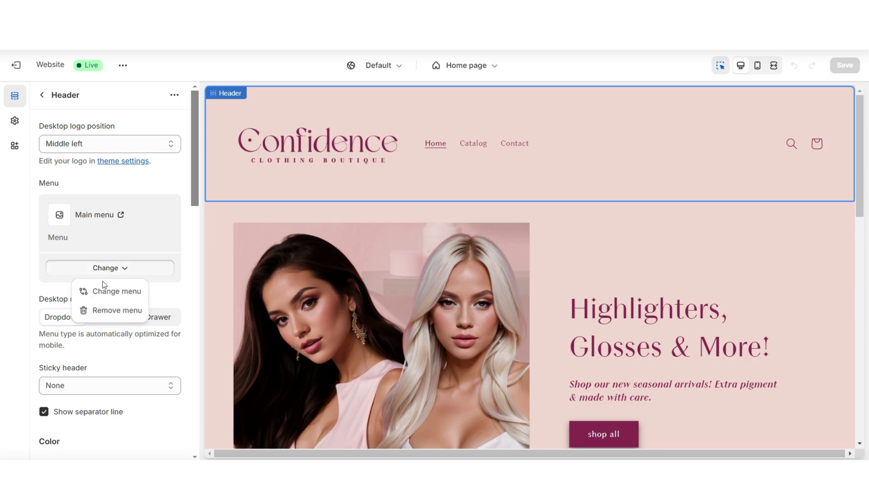
{"action": "left_click", "coordinate": [102, 287]}
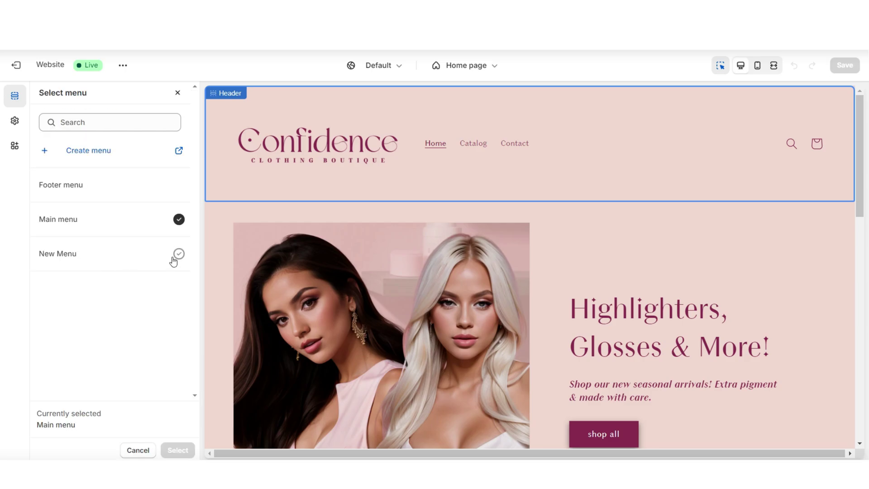
{"action": "left_click", "coordinate": [178, 255]}
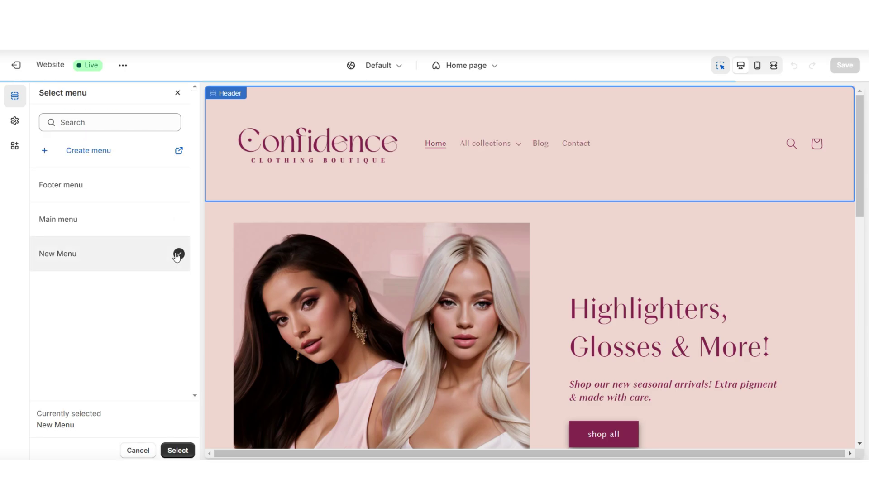
{"action": "left_click", "coordinate": [177, 449]}
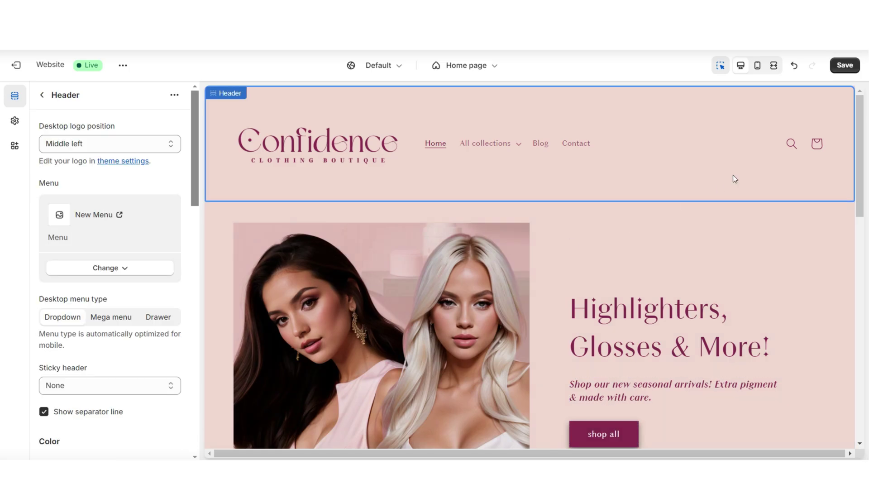
{"action": "left_click", "coordinate": [844, 65]}
- Test the All collections dropdown, Contact link and mobile drawer, then return to desktop view
{"action": "left_click", "coordinate": [401, 144]}
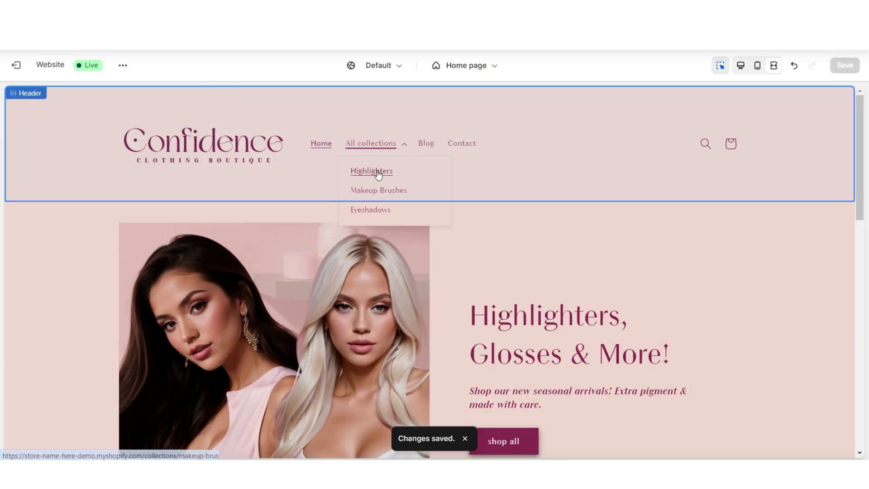
{"action": "left_click", "coordinate": [388, 142]}
{"action": "left_click", "coordinate": [461, 144]}
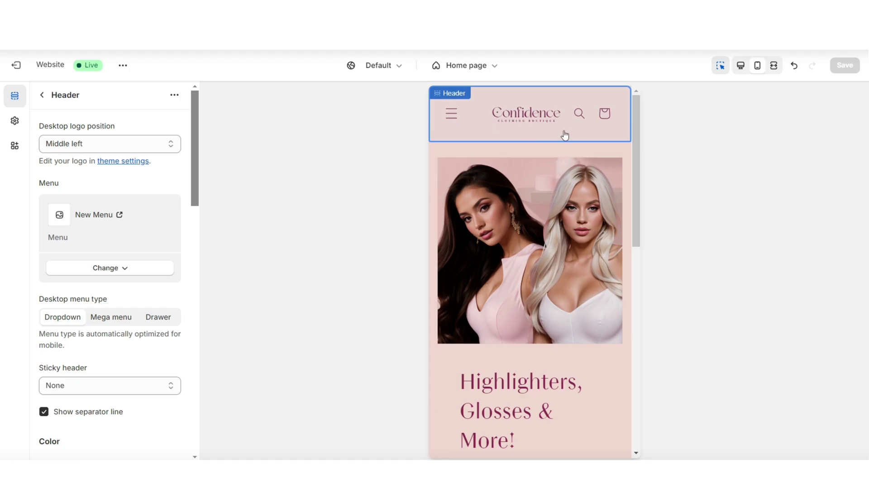
{"action": "scroll", "coordinate": [563, 132], "scroll_direction": "down", "scroll_amount": 2}
{"action": "scroll", "coordinate": [497, 122], "scroll_direction": "up", "scroll_amount": 2}
{"action": "left_click", "coordinate": [450, 117]}
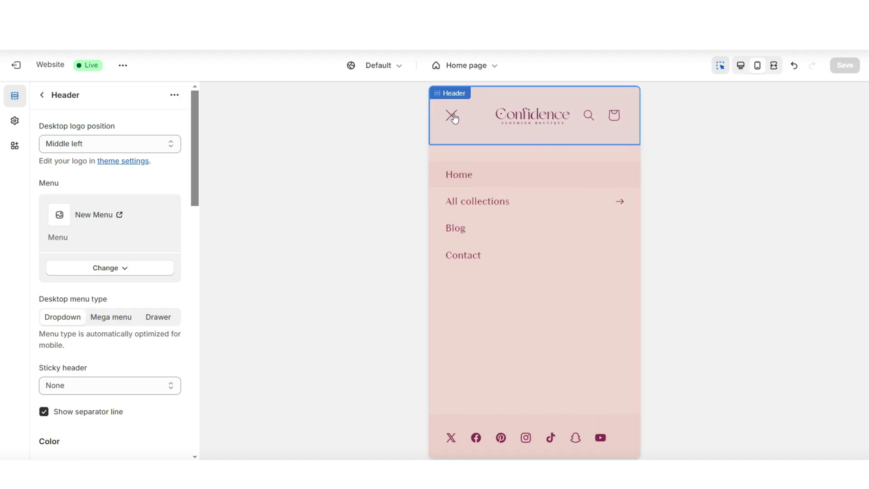
{"action": "left_click", "coordinate": [498, 204]}
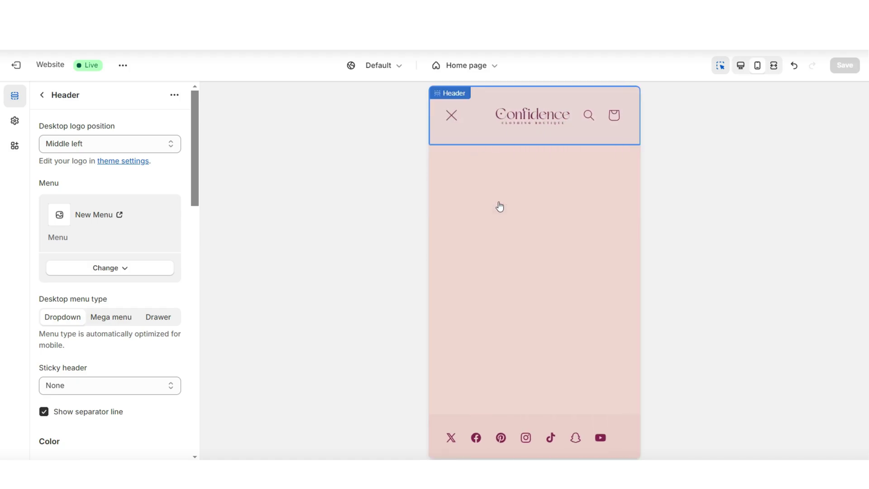
{"action": "left_click", "coordinate": [773, 65]}
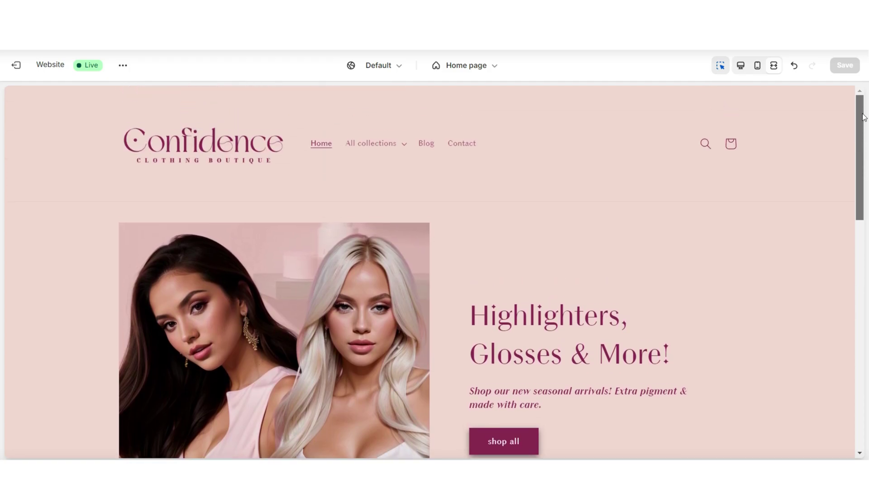